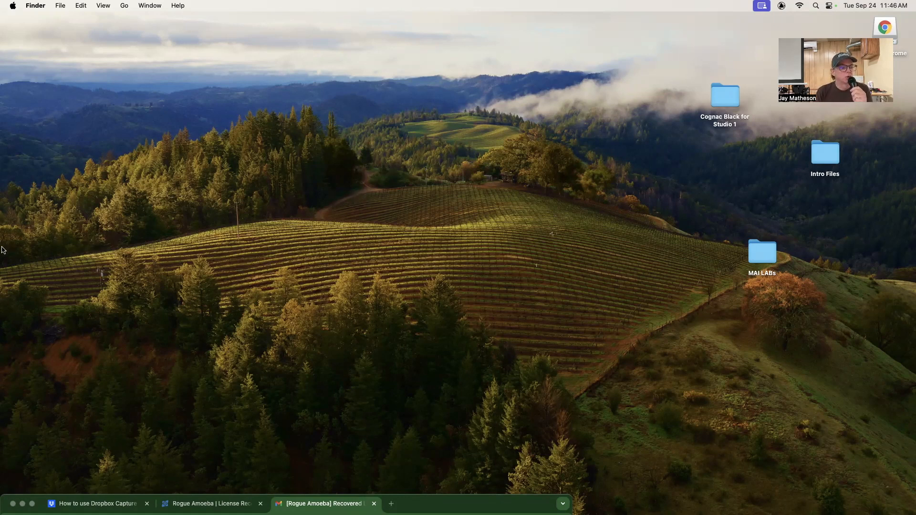
Step: Switch to Pro Tools and start a new local session named "jays sr1 lab 1"
mouse_move(4, 251)
click(21, 300)
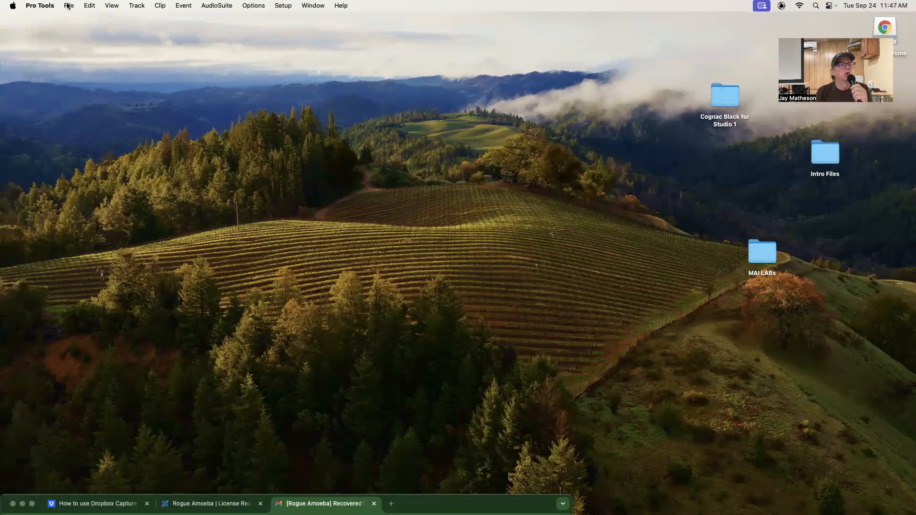
click(69, 6)
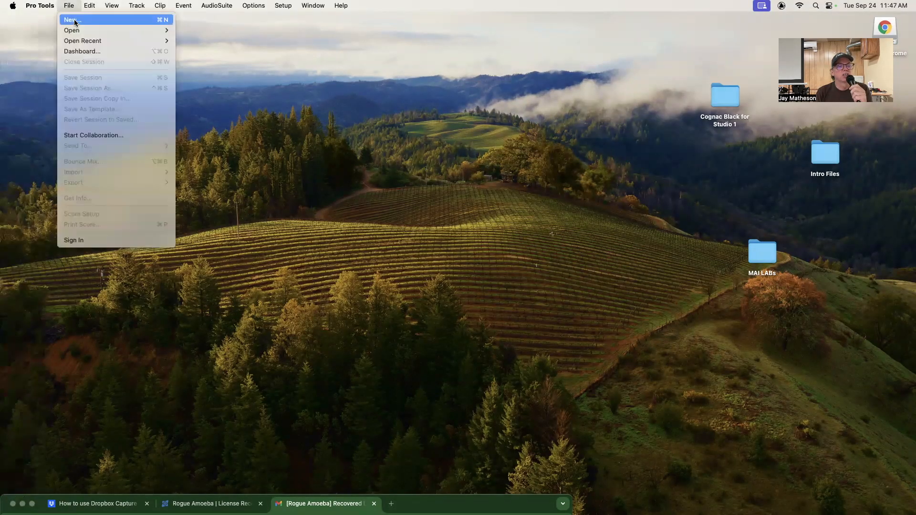
click(66, 20)
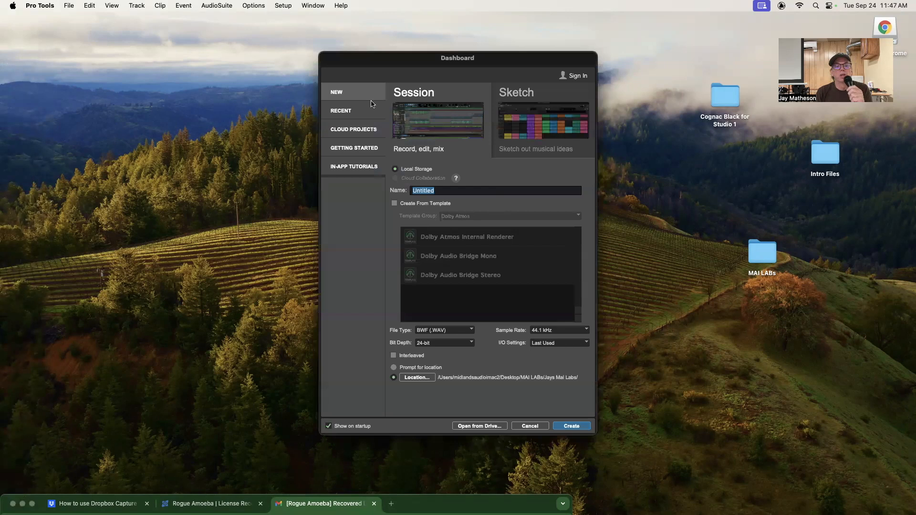
key(BackSpace)
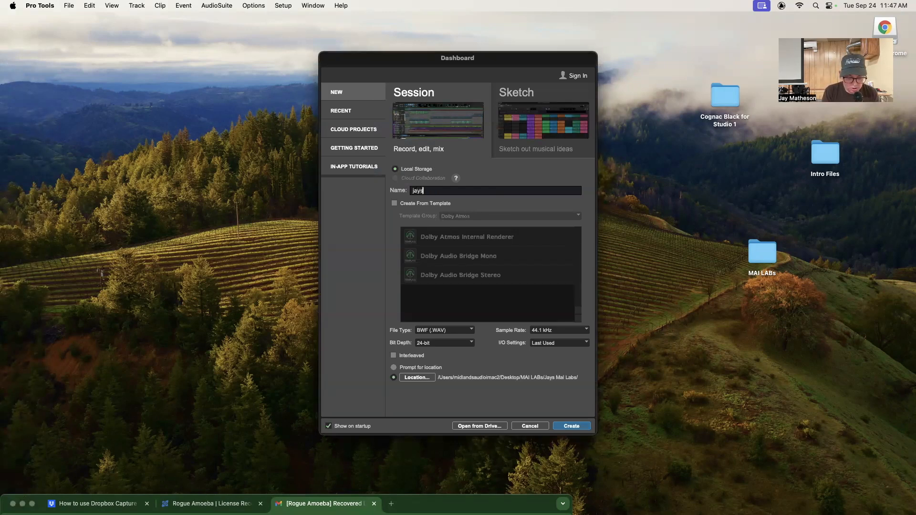
text(jays sr1 lab 1)
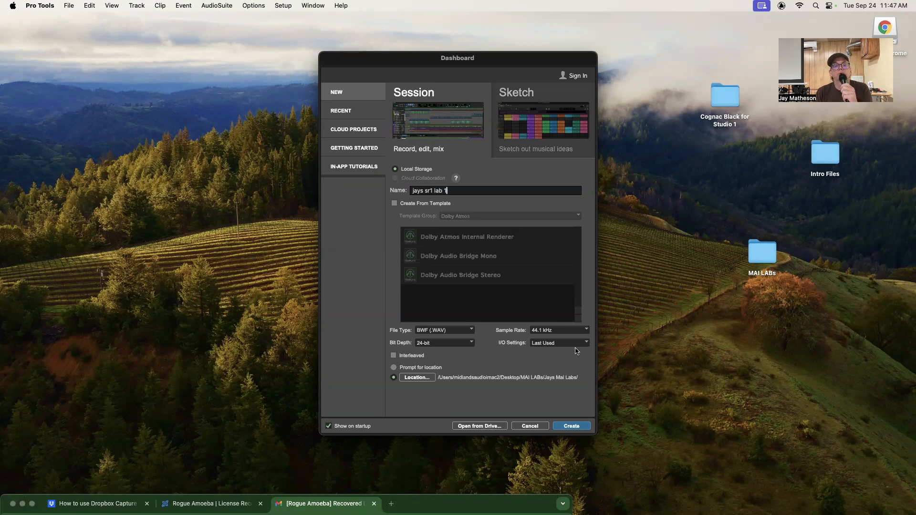
Step: Set the session location to the Jays Mai Labs folder inside MAI LABs and try to create the session
click(427, 379)
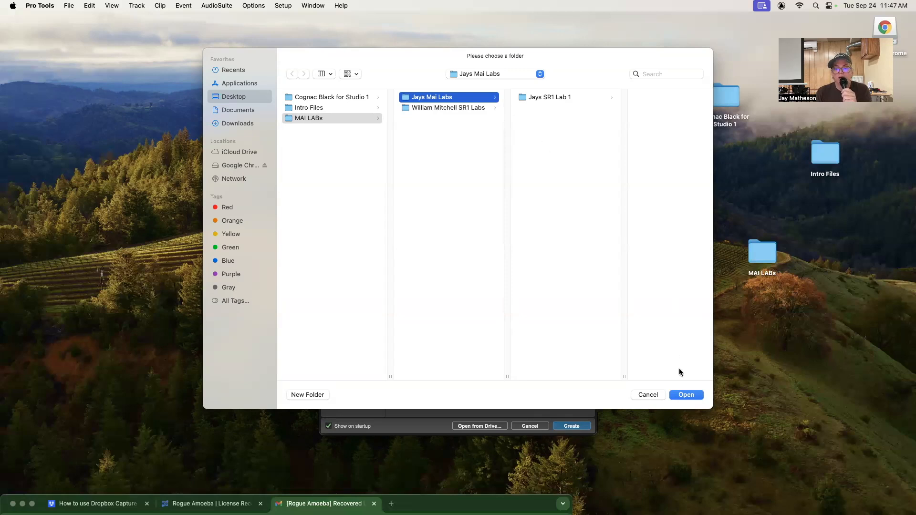
click(687, 395)
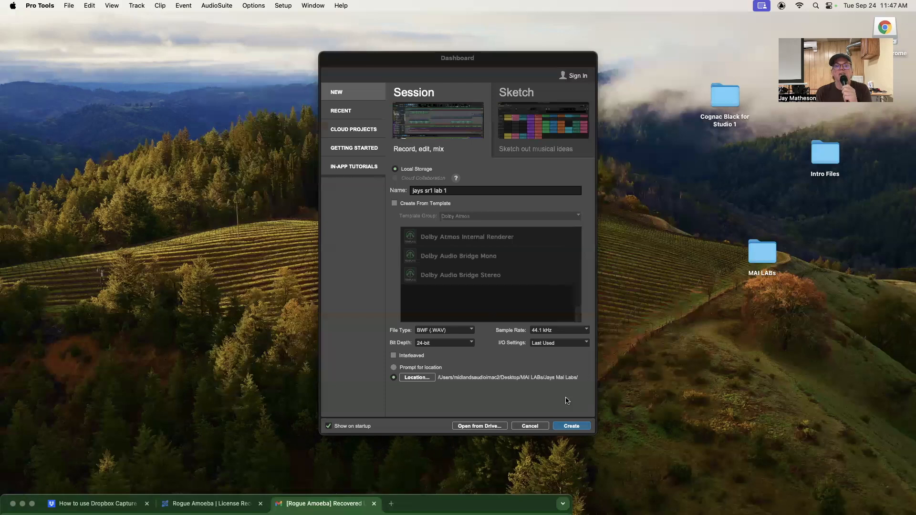
click(577, 427)
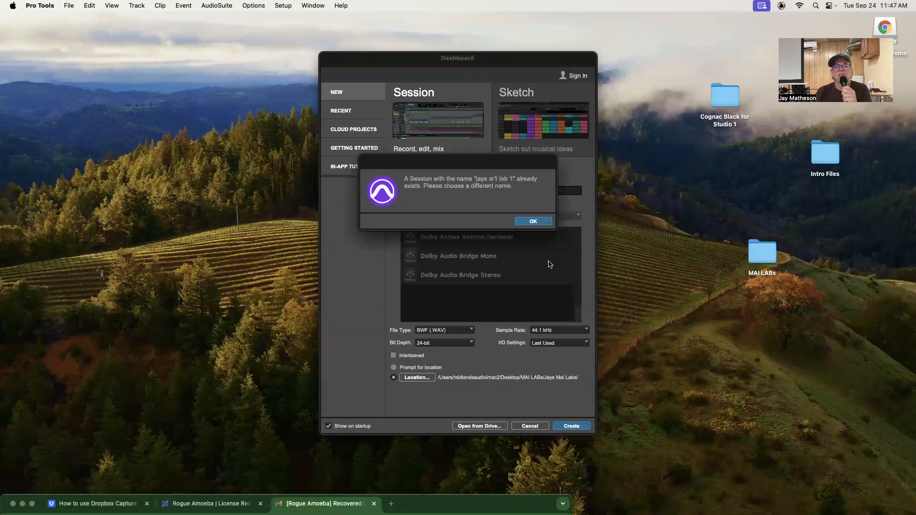
Step: Create the session under the name "jays sr1 lab 2" and reposition its Edit window over the Mix window
click(537, 222)
click(468, 192)
key(BackSpace)
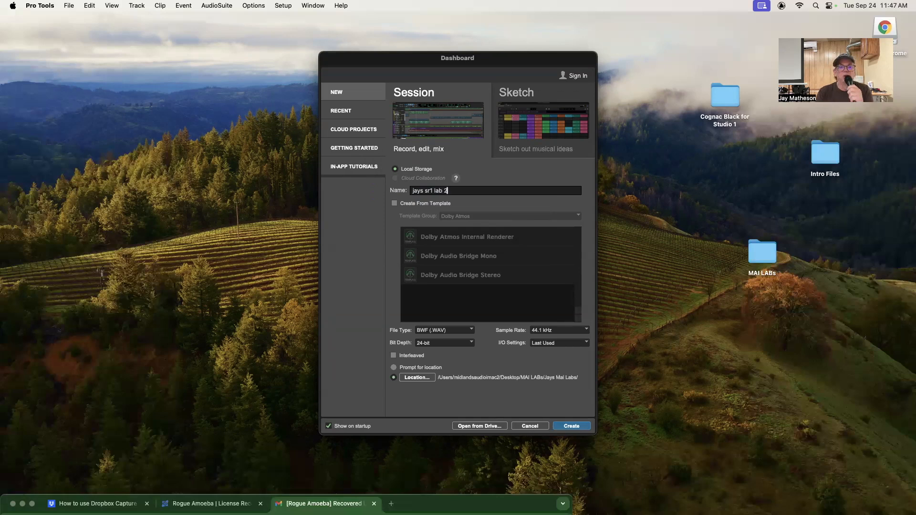
click(579, 426)
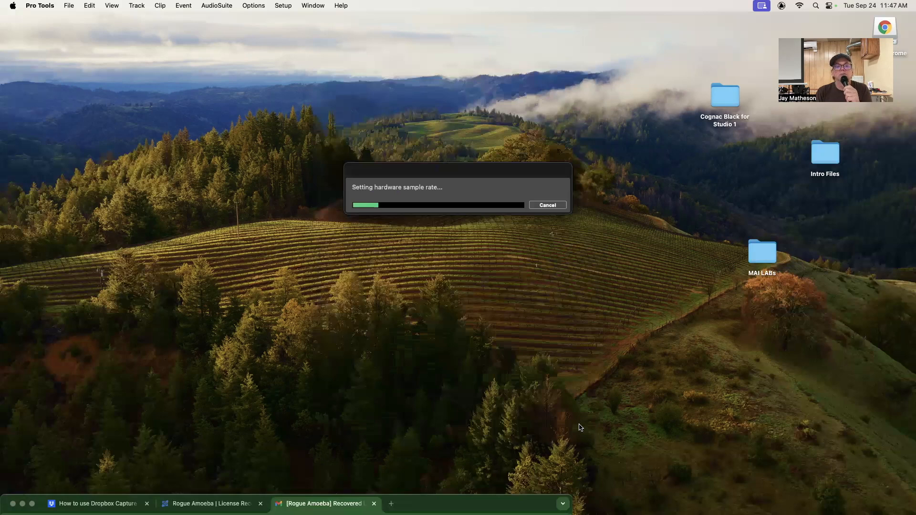
drag(462, 76, 371, 134)
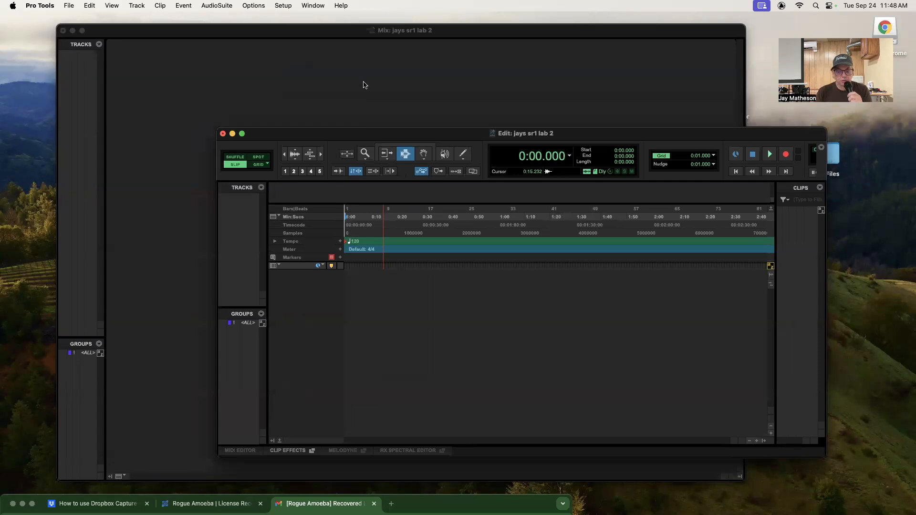
drag(273, 134, 210, 127)
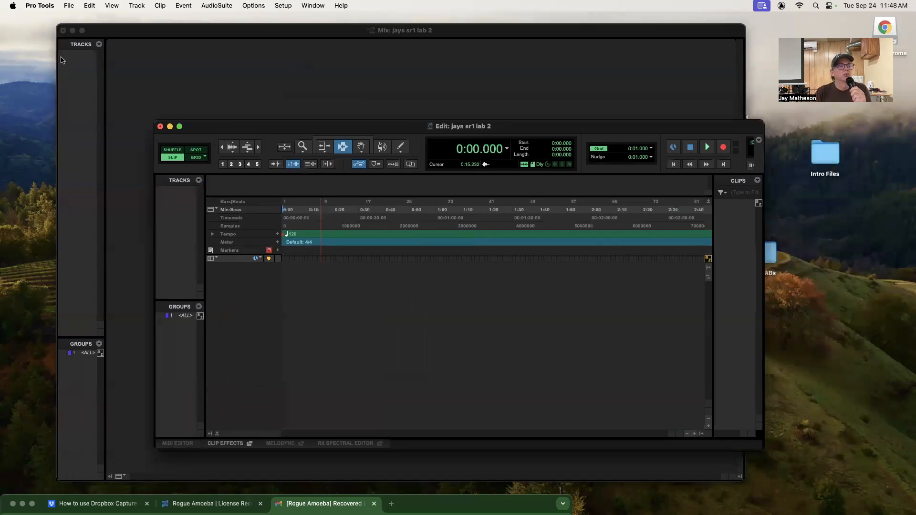
Step: Start an audio import and select all WAV files, from ad.wav to Voc1.wav, in the desktop folder Cognac Black for Studio 1
click(69, 5)
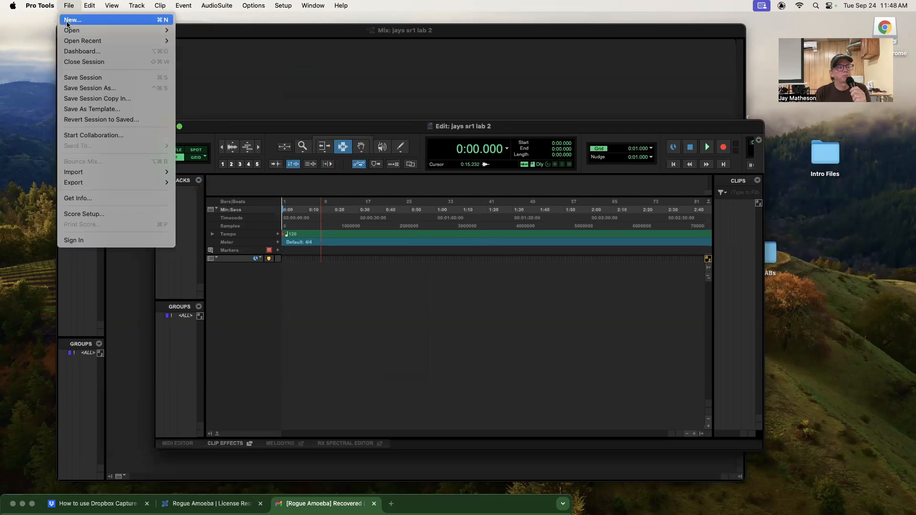
mouse_move(74, 170)
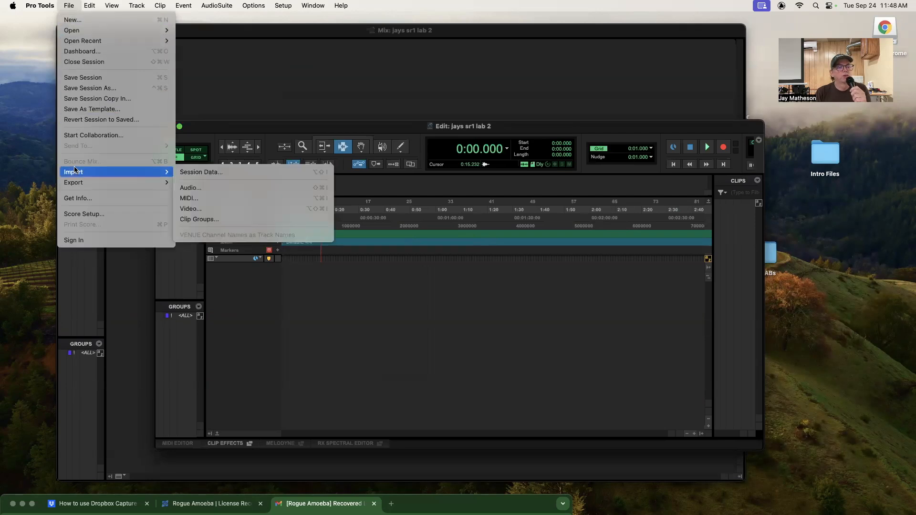
click(196, 188)
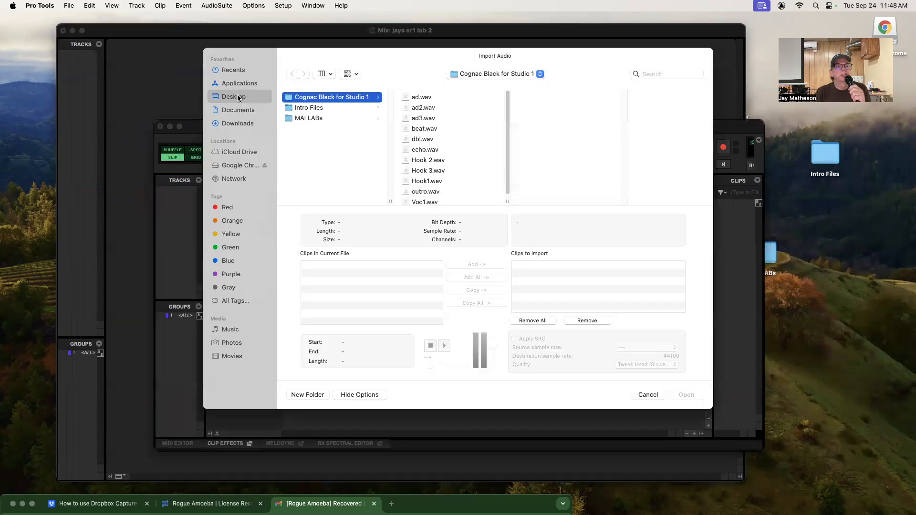
click(238, 97)
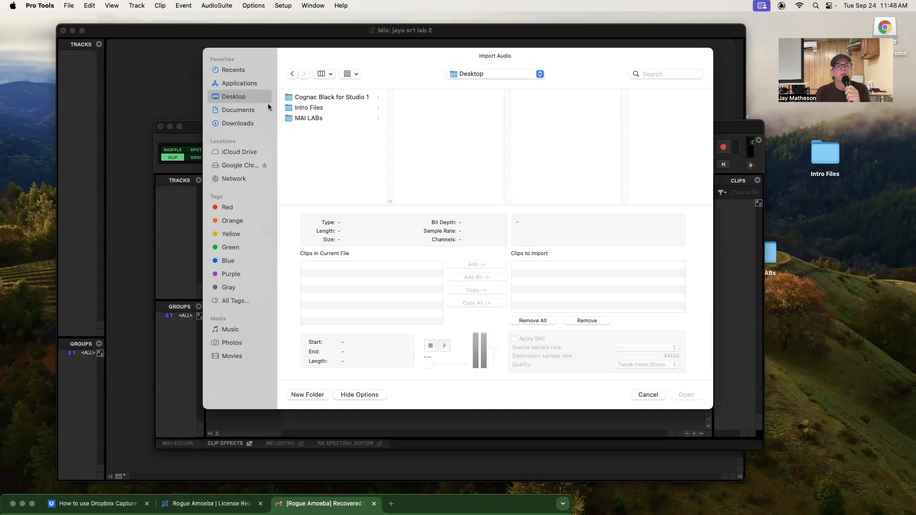
click(330, 98)
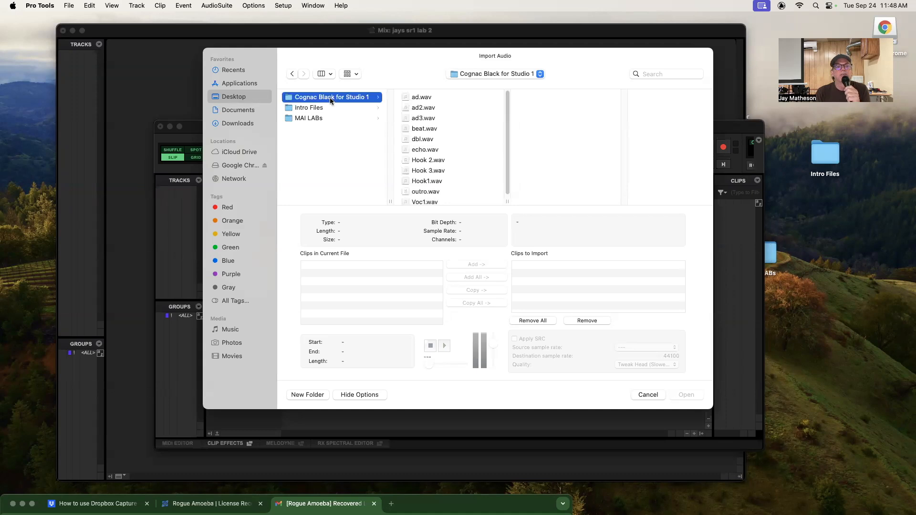
click(439, 97)
scroll(509, 120, down, 1)
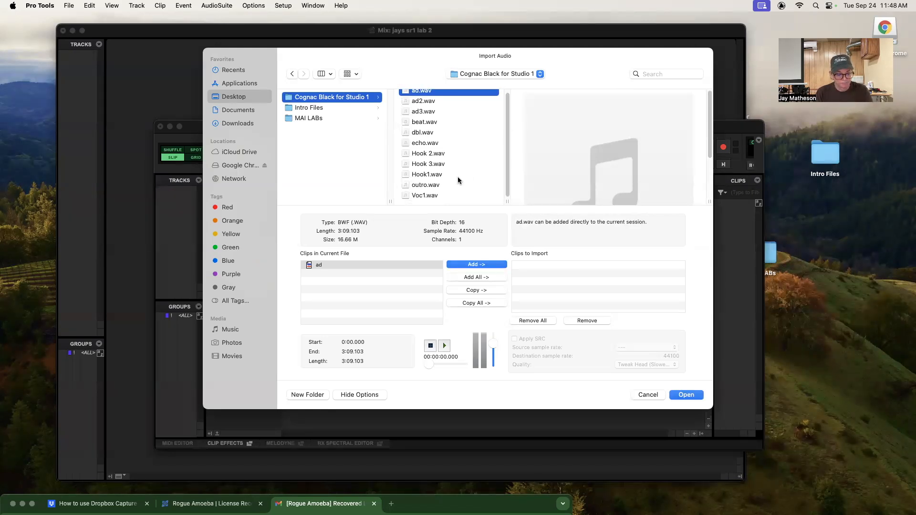
shift+click(440, 195)
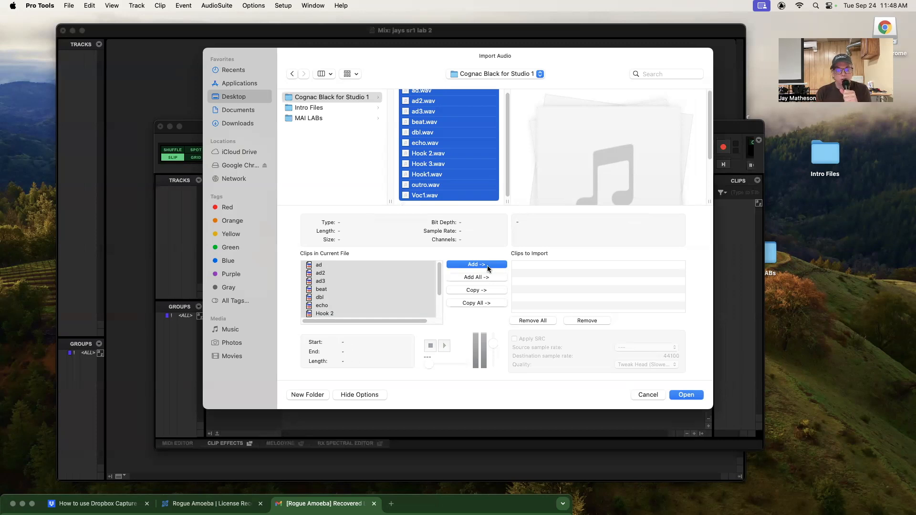
Step: Copy all selected clips into the session's Audio Files folder and import them to new tracks at Session Start
click(483, 302)
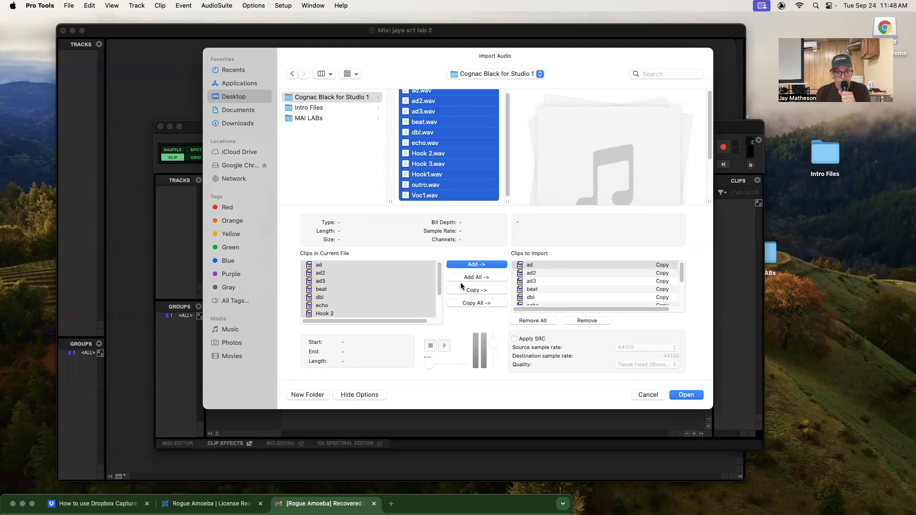
click(687, 394)
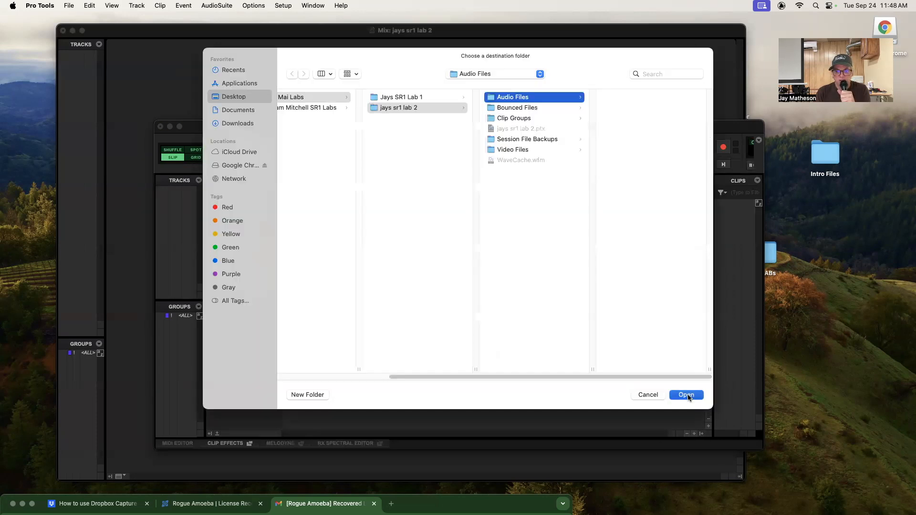
click(687, 394)
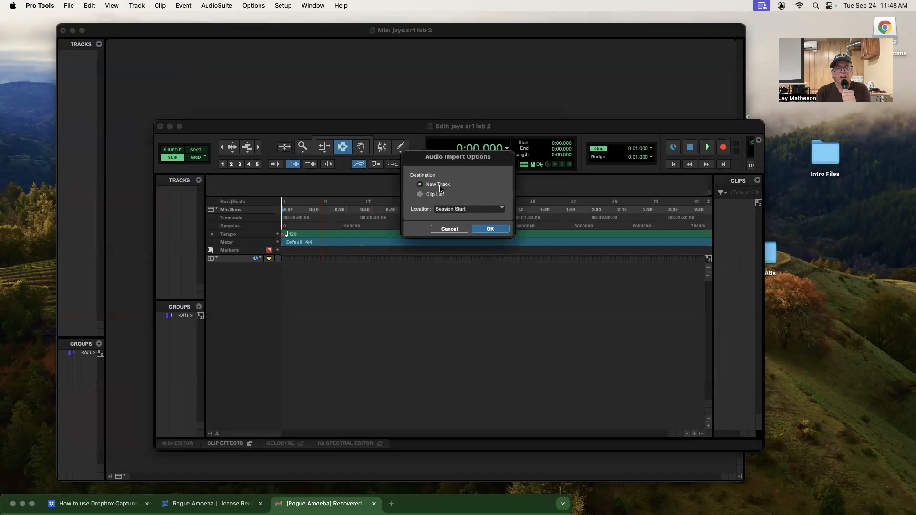
click(503, 233)
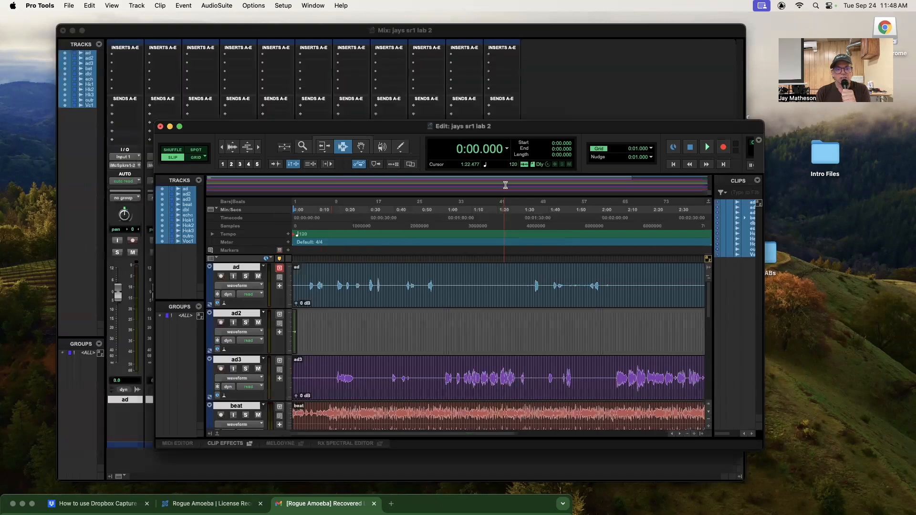
Step: In the Mix window, deselect all tracks and reorder them so that beat, Voc1 and dbl come first
click(563, 91)
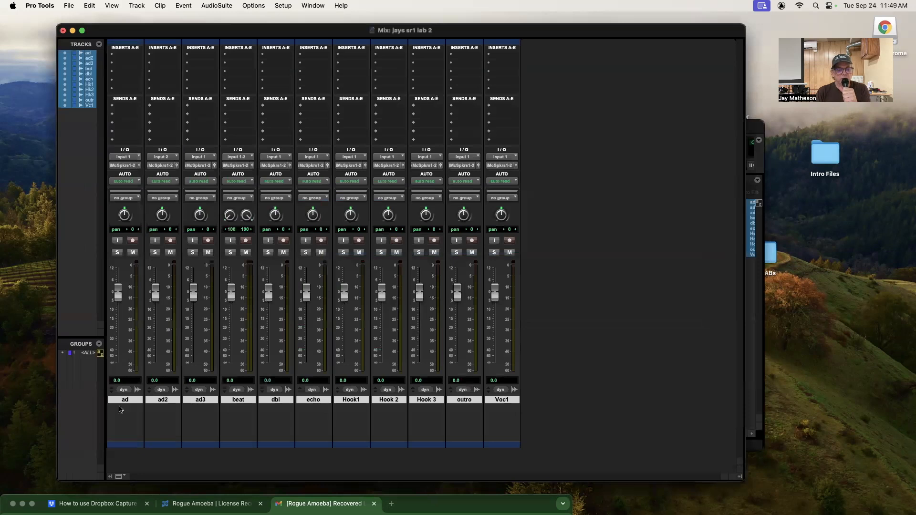
alt+click(355, 400)
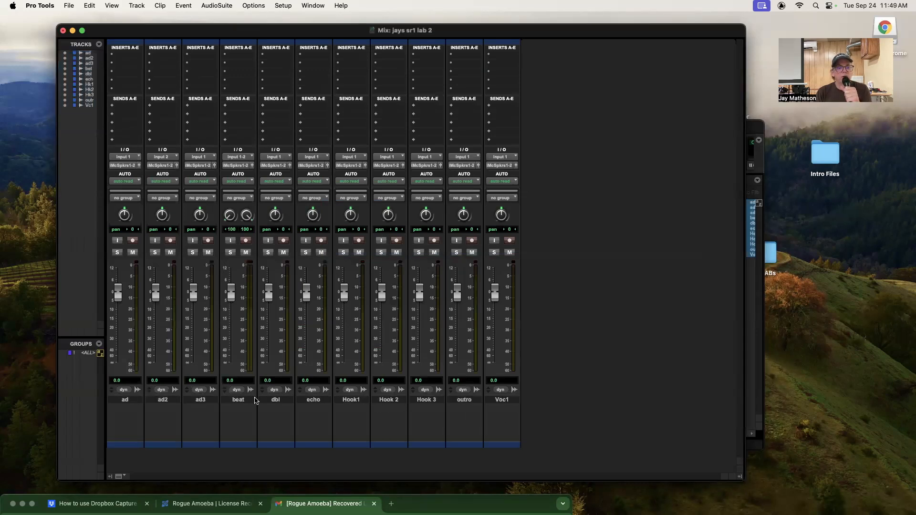
drag(247, 403, 128, 404)
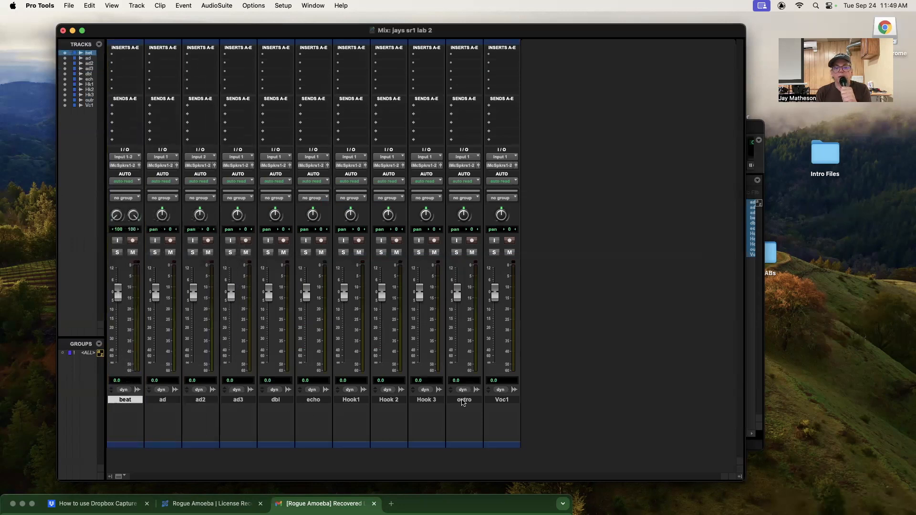
drag(499, 401, 150, 431)
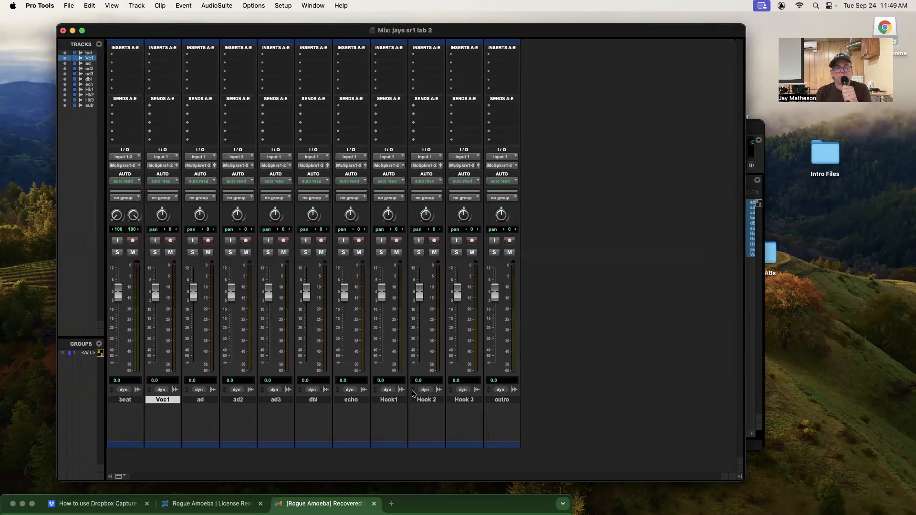
drag(317, 403, 199, 405)
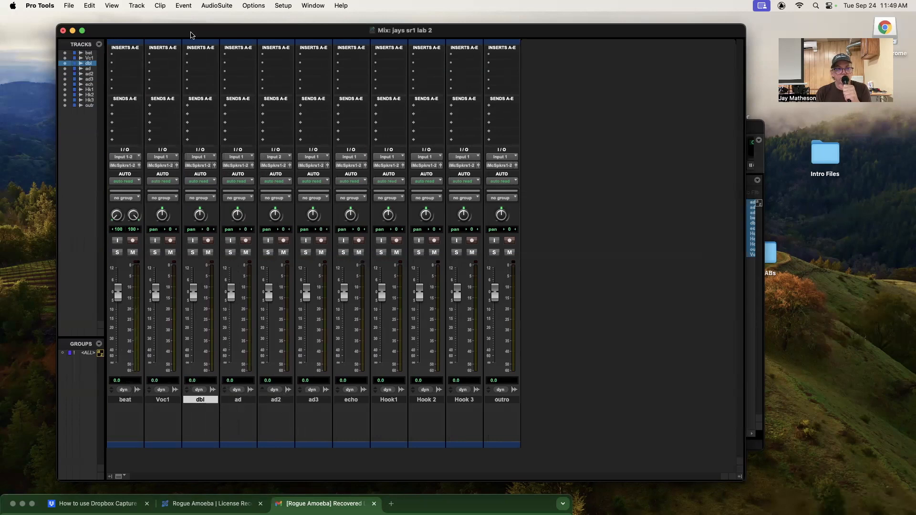
Step: Move the Mix window aside and bring the Edit window to the front, clear of the mixer
drag(191, 37, 403, 46)
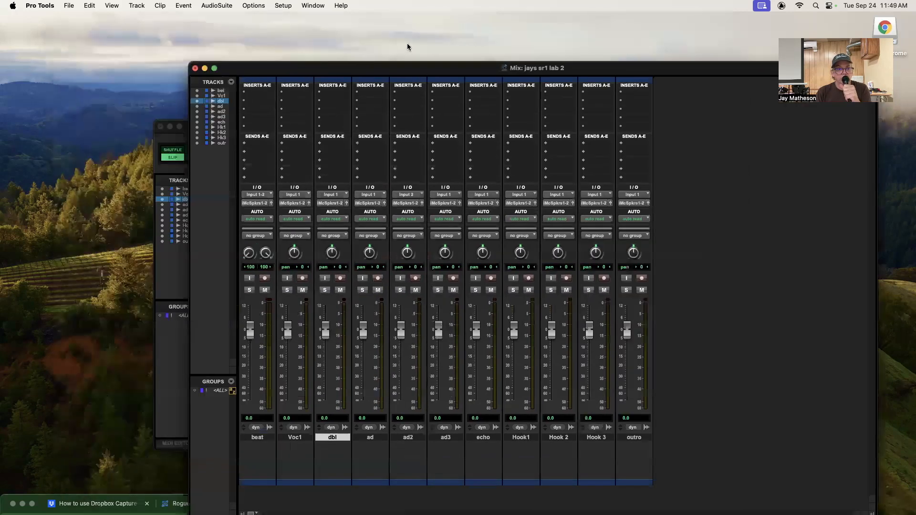
click(230, 125)
drag(248, 125, 194, 83)
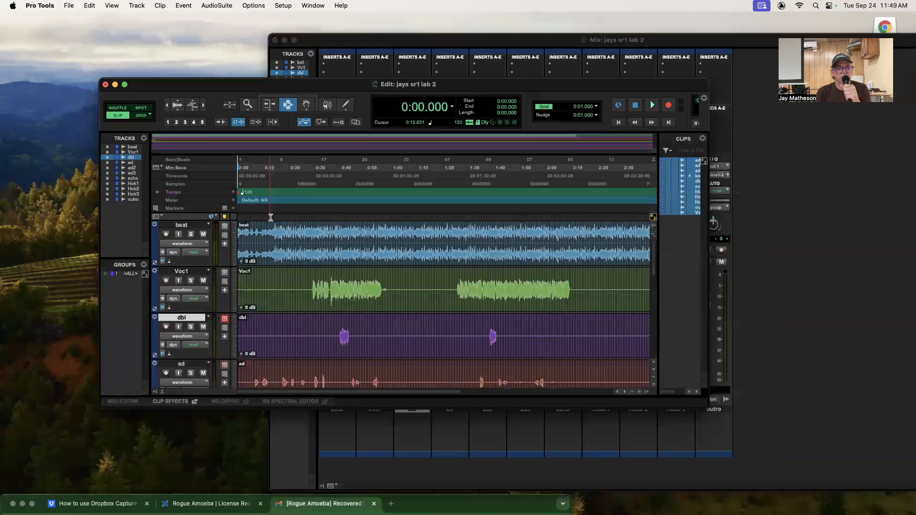
Step: Play the session from about 0:14, where the full beat starts, and stop after a few seconds
click(272, 257)
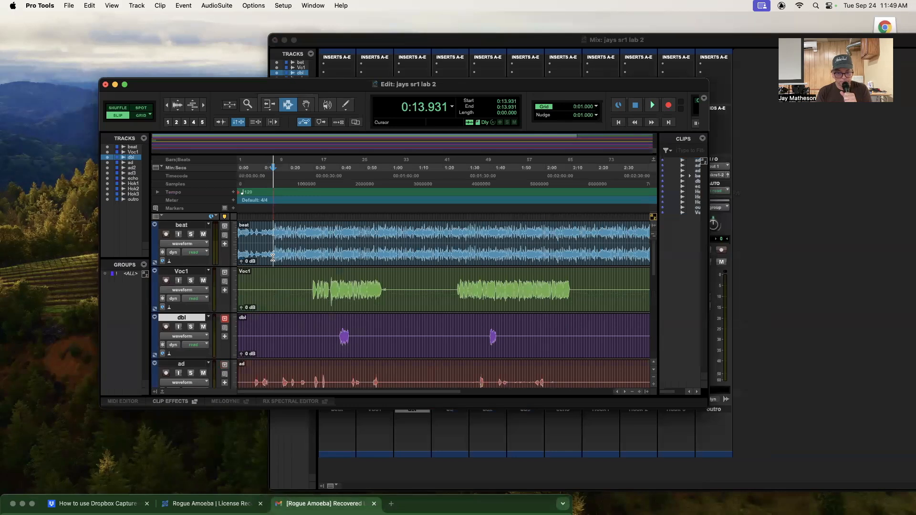
key(space)
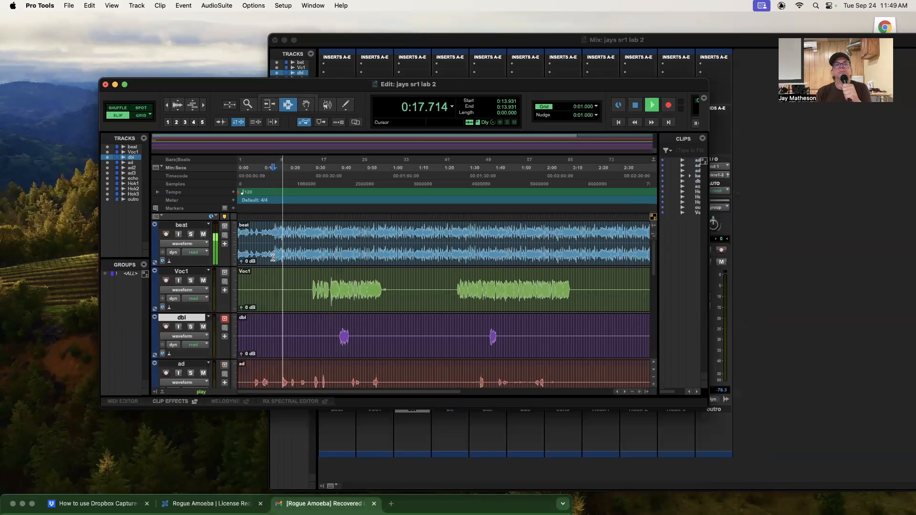
key(space)
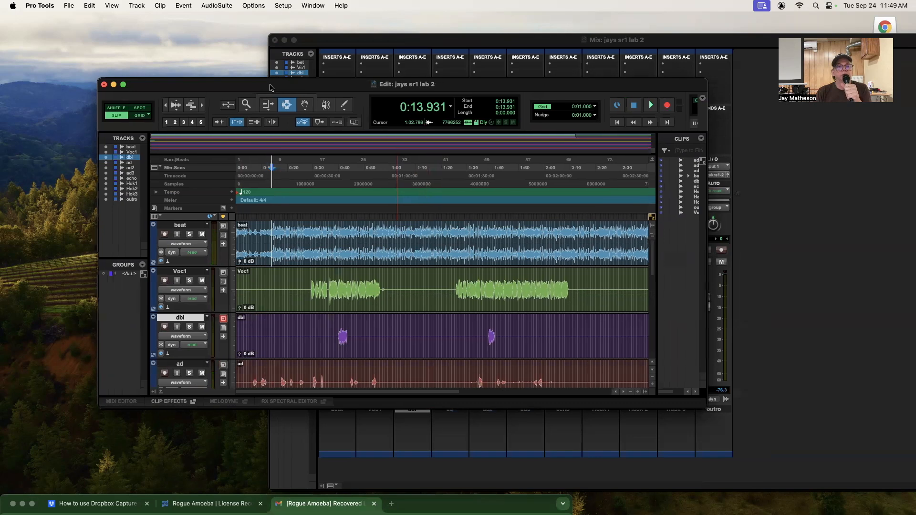
Step: Bring the Mix window forward beside the Edit window and lower the beat track's fader to -2.3 dB
drag(270, 84, 257, 79)
drag(338, 44, 229, 44)
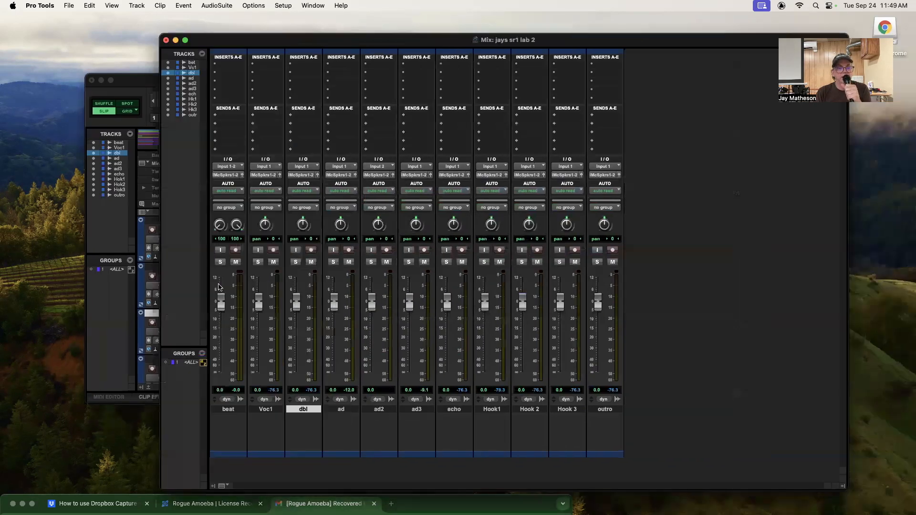
drag(221, 302, 221, 307)
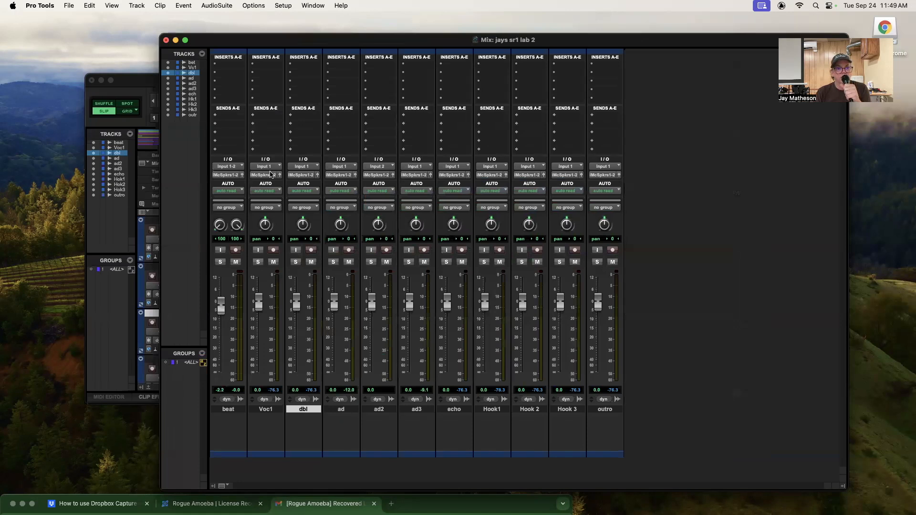
Step: Insert the EQ3 7-Band mono plug-in on insert slot C of the Voc1 track
click(261, 85)
mouse_move(305, 83)
mouse_move(339, 85)
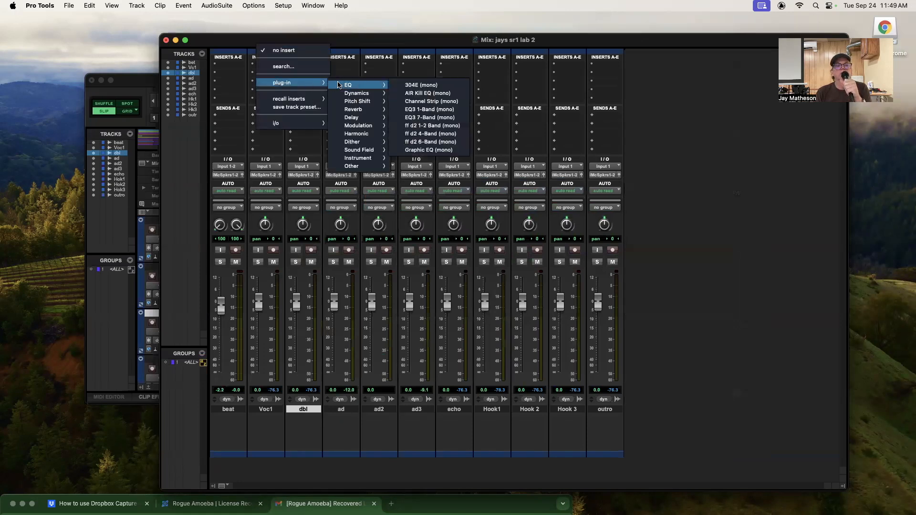
click(428, 118)
Step: Enable the high-pass filter in Voc1's EQ with a 12 dB/oct slope at 140.2 Hz
click(653, 238)
drag(639, 222, 648, 206)
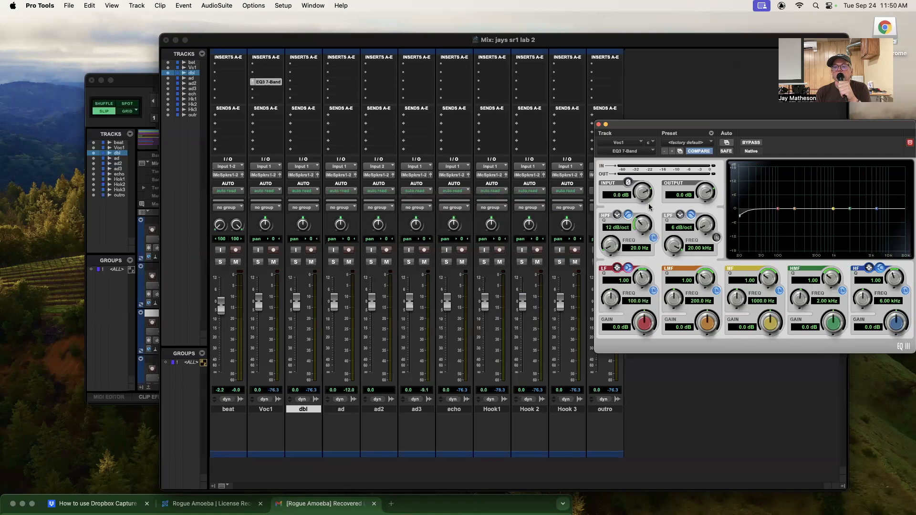
drag(615, 249, 625, 226)
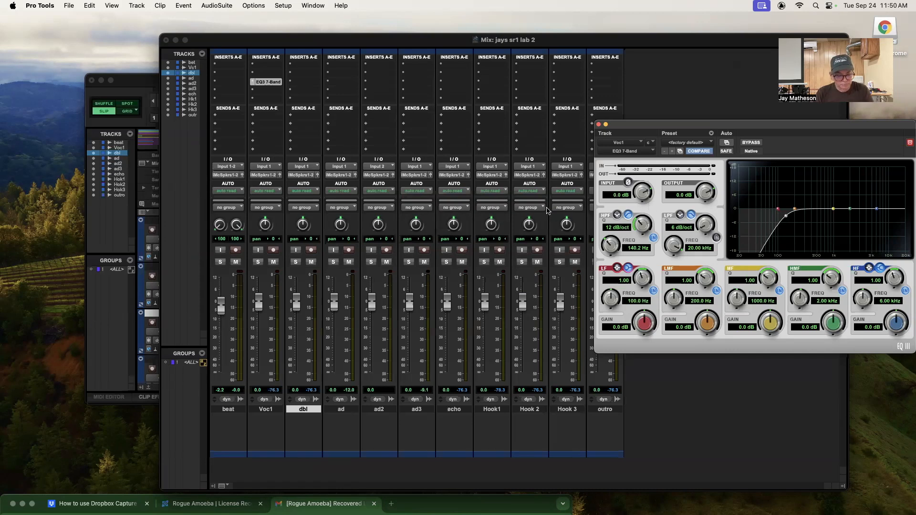
Step: Copy Voc1's EQ to every vocal track from dbl to outro and merge the duplicate EQ on ad3 into insert slot C
drag(267, 84, 453, 84)
drag(451, 84, 602, 81)
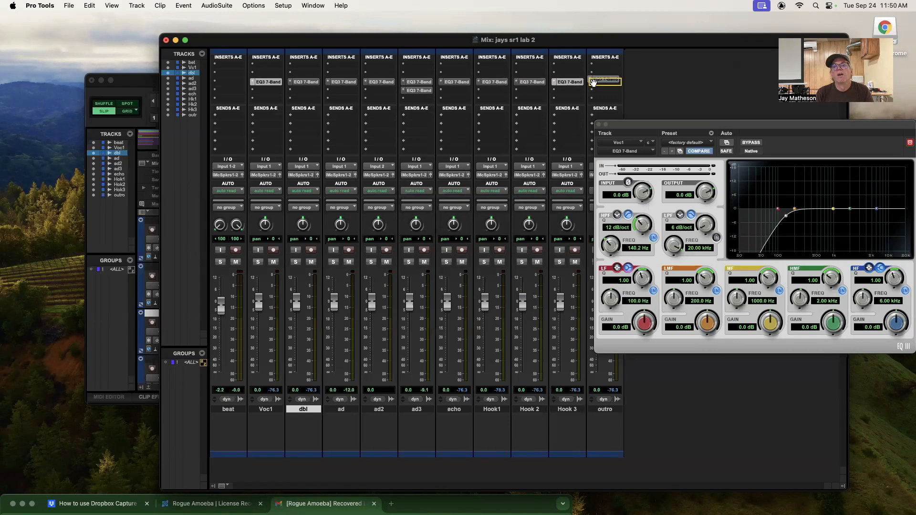
click(499, 84)
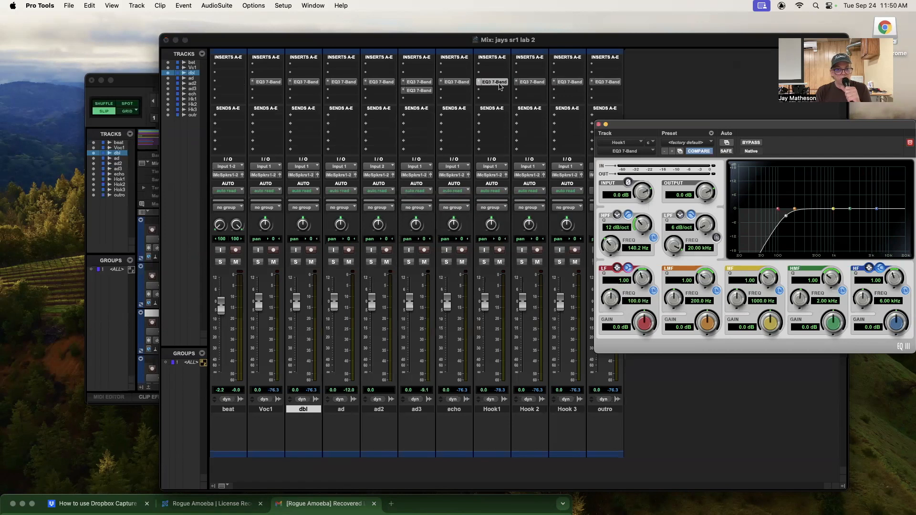
drag(409, 94, 412, 83)
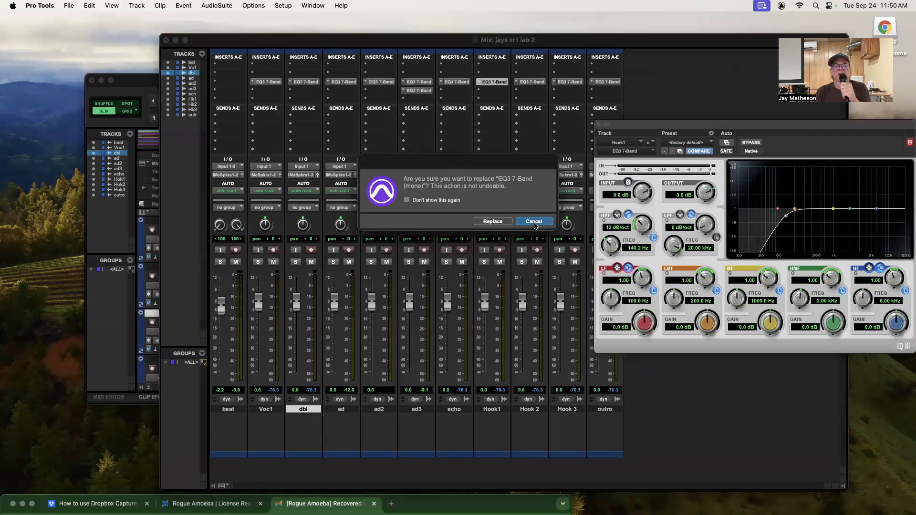
click(503, 223)
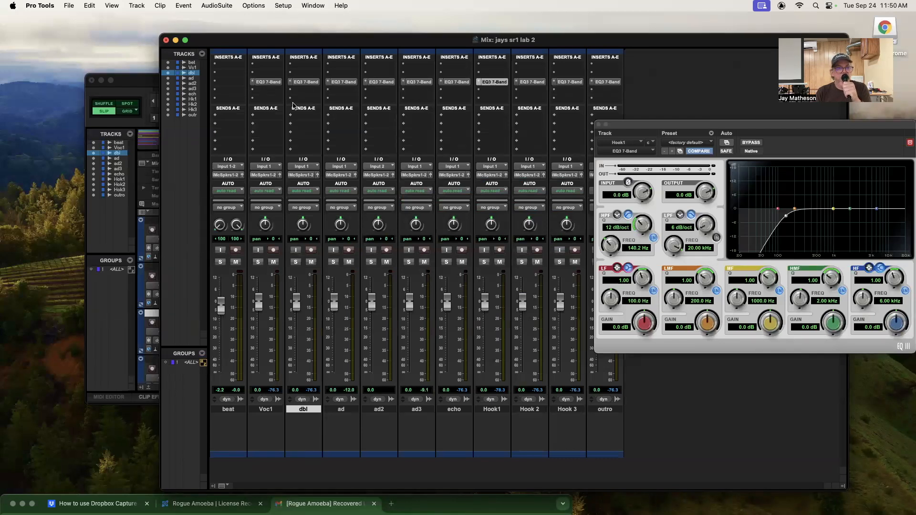
Step: Insert the BF-76 compressor on slot E of Voc1 and copy it to every vocal track from dbl to outro
click(261, 103)
mouse_move(278, 102)
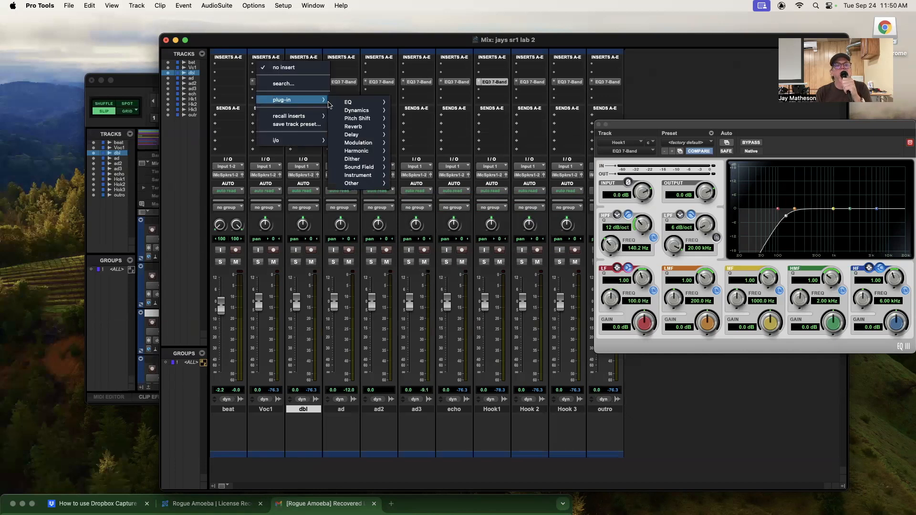
mouse_move(348, 111)
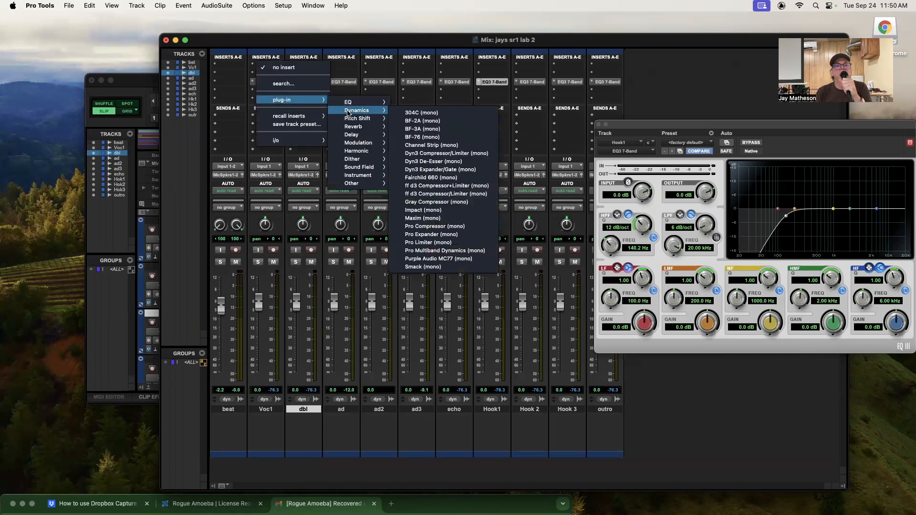
click(428, 137)
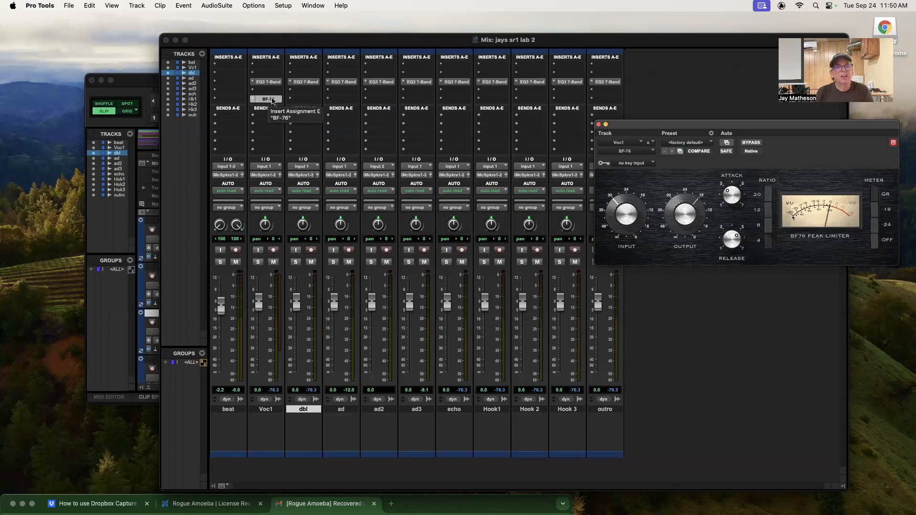
drag(276, 99, 380, 100)
drag(380, 100, 607, 100)
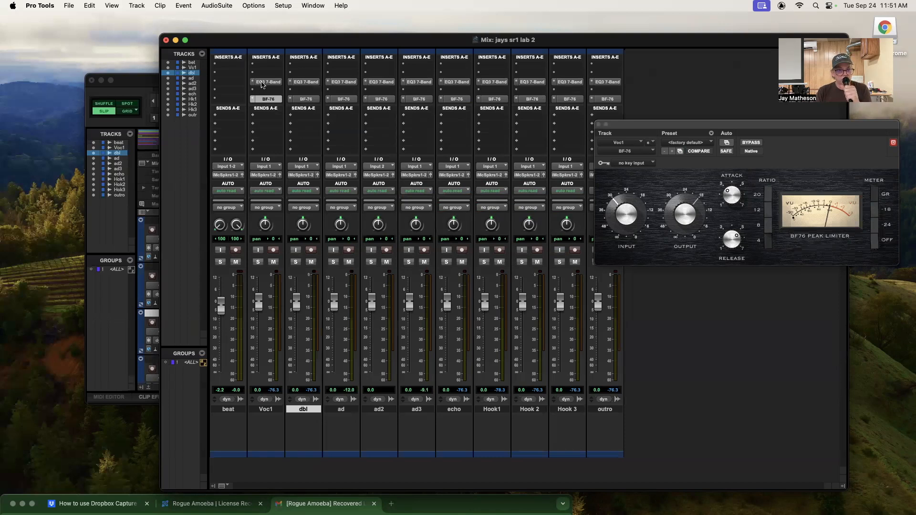
Step: Play from about 0:23.6, before the first verse, and lower the mixer faders to -4.1 dB on ad, -3.6 dB on dbl and -0.1 dB on Voc1
click(141, 84)
drag(113, 73, 83, 62)
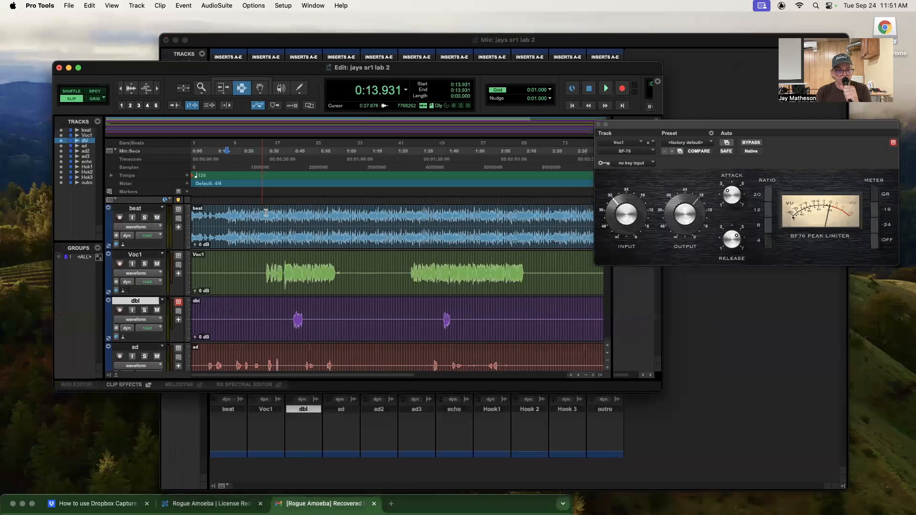
click(252, 238)
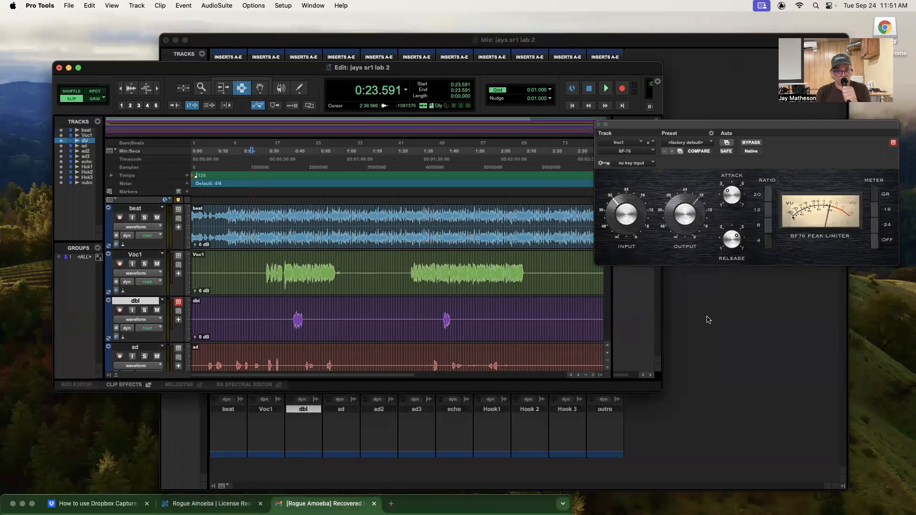
click(691, 290)
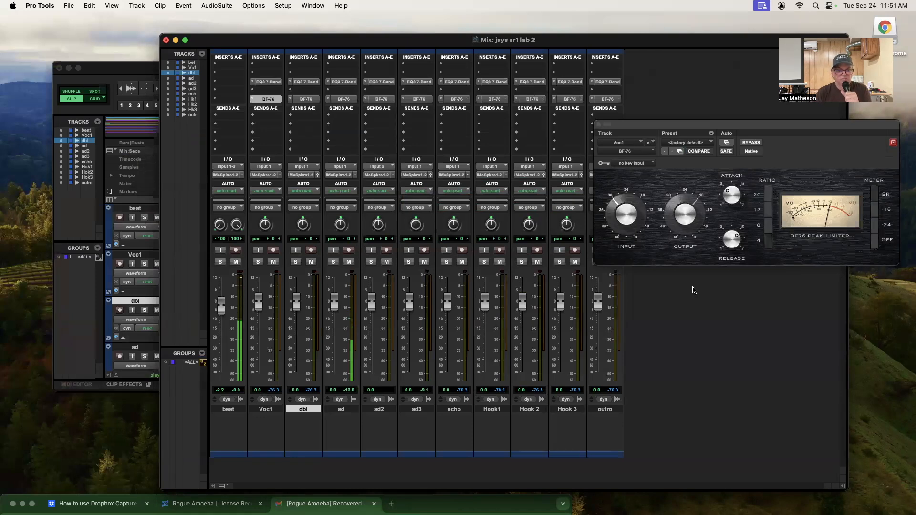
drag(331, 309, 261, 309)
Step: Adjust the input level of Voc1's BF-76 compressor during playback and close the plug-in window
click(272, 100)
click(272, 100)
drag(627, 220, 627, 213)
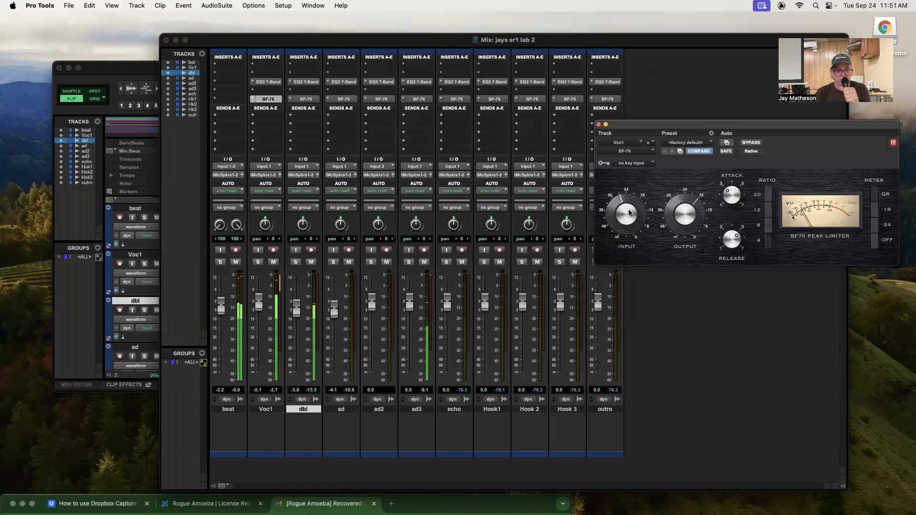
drag(629, 214, 622, 224)
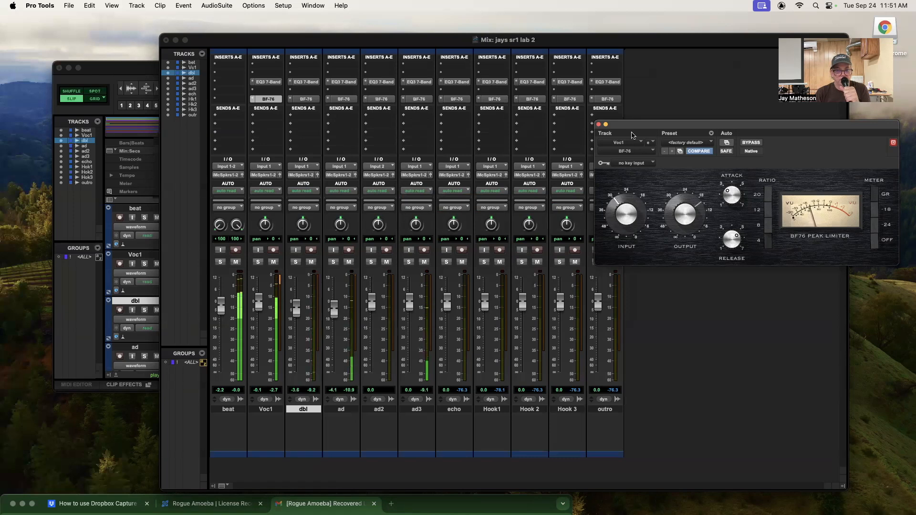
click(599, 124)
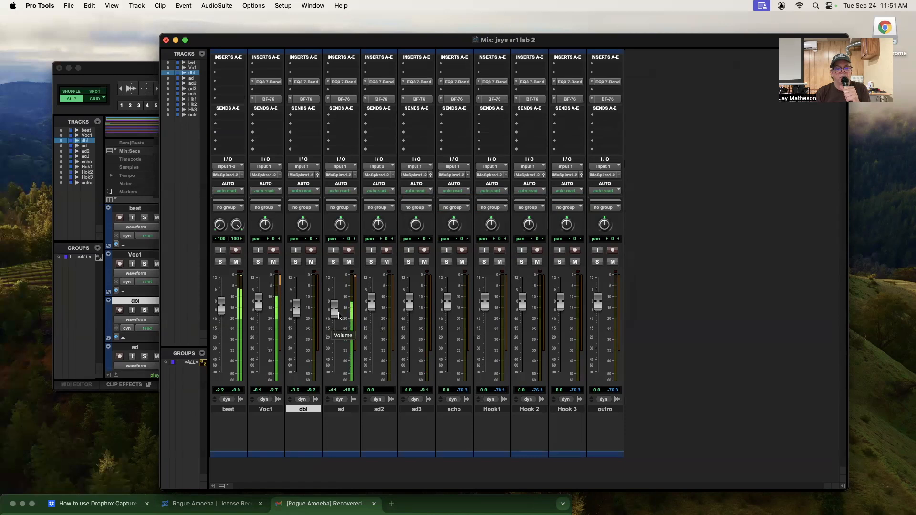
Step: Raise the ad track's fader to -2.0 dB and check the BF-76 compressor on Hook 3
drag(338, 315, 338, 310)
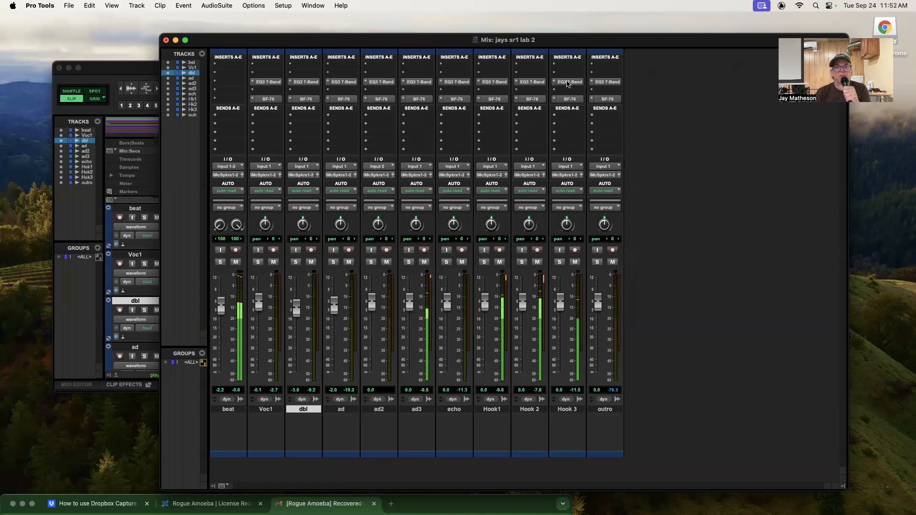
click(569, 99)
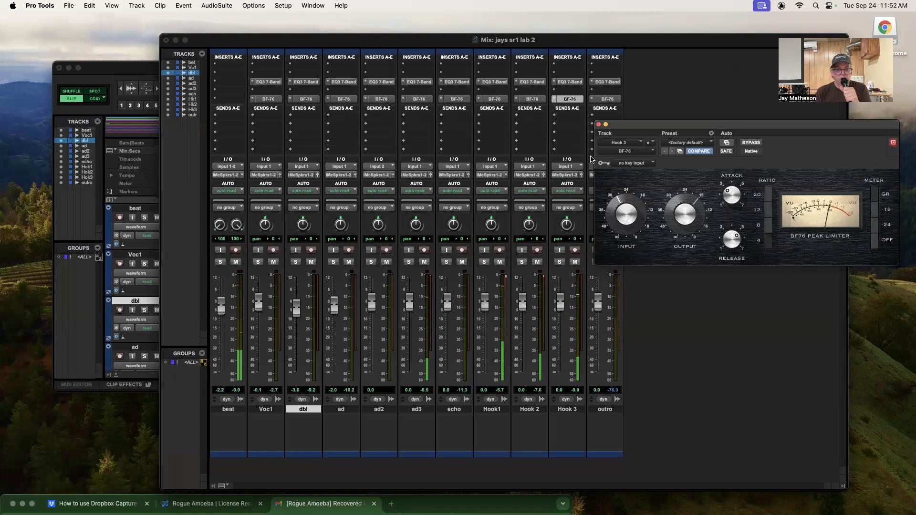
click(599, 125)
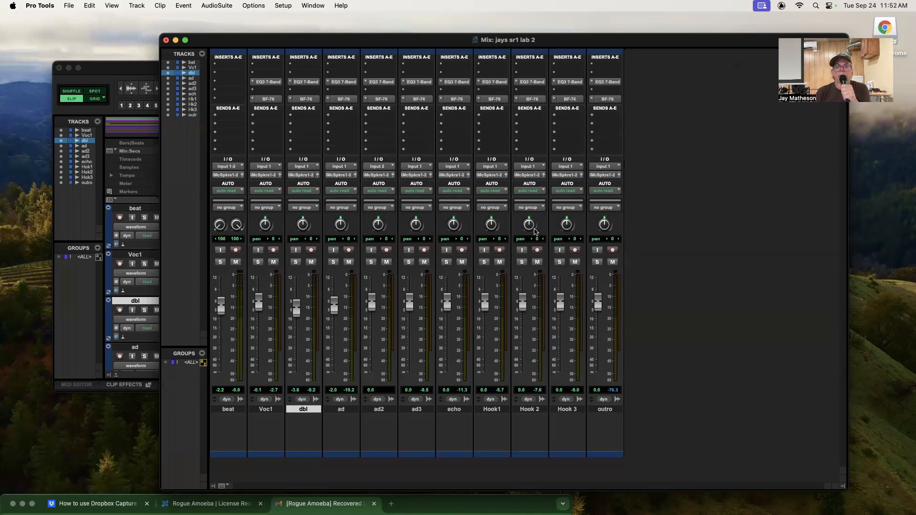
Step: Pan Hook1 to 27 left and Hook 3 to 17 right
drag(495, 226, 491, 232)
drag(567, 230, 572, 226)
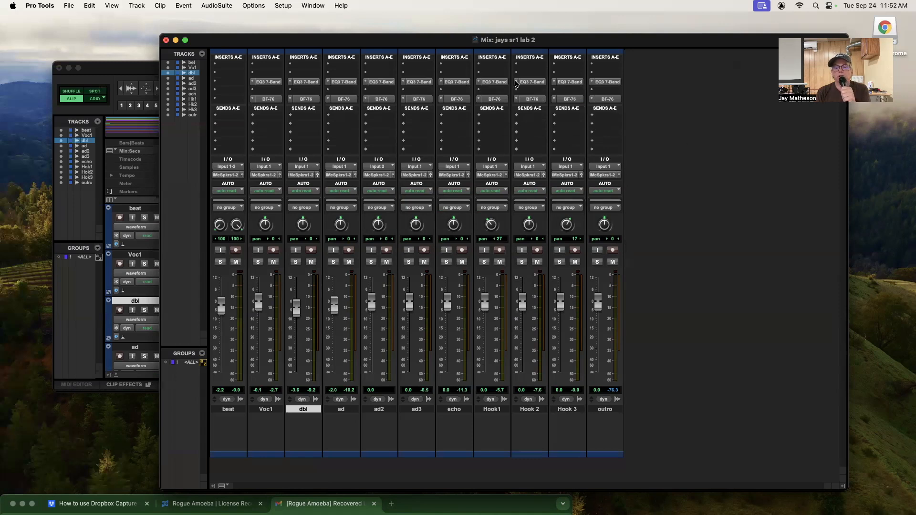
Step: Insert Tape Echo on slot D of ad2 with a delay of about 284 ms and copy it to the ad and dbl tracks
click(370, 91)
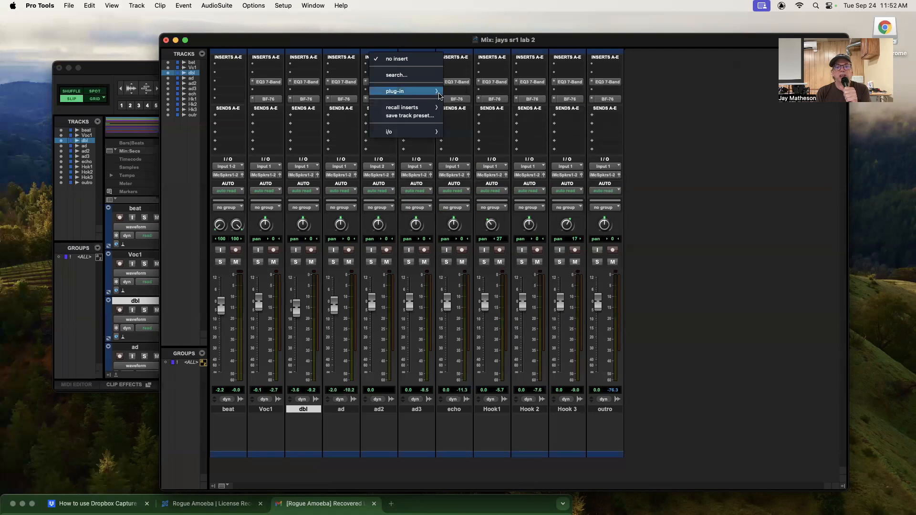
mouse_move(442, 93)
mouse_move(478, 135)
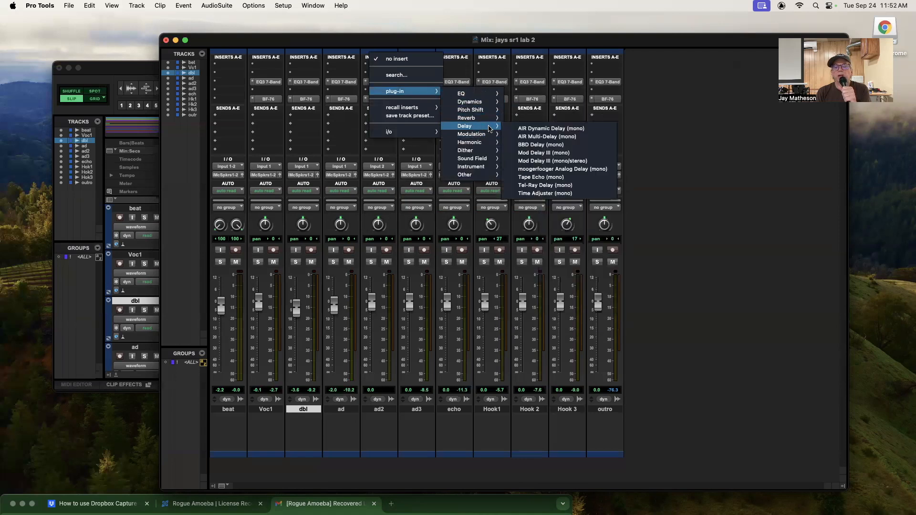
click(543, 178)
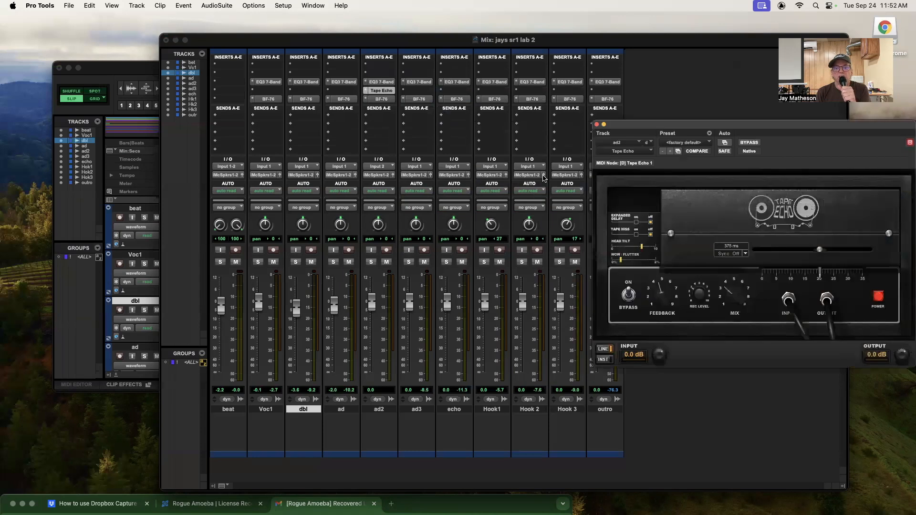
drag(818, 252, 801, 254)
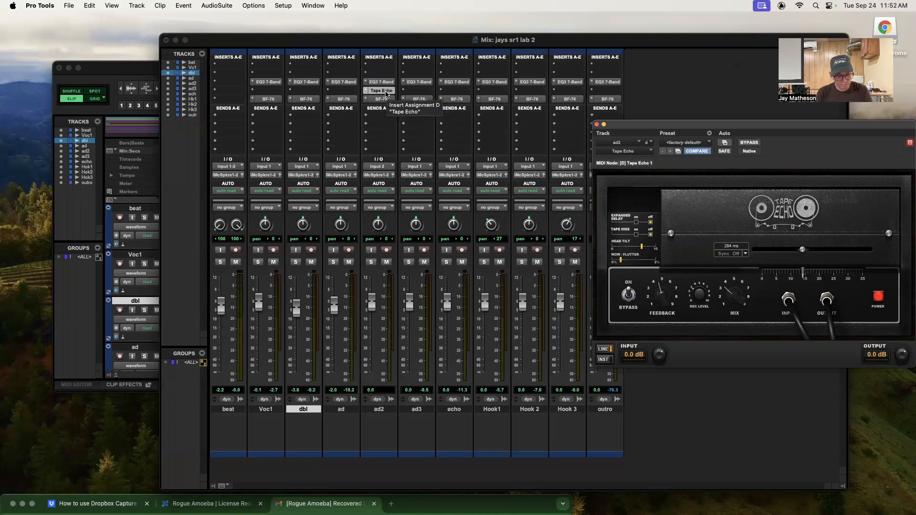
drag(386, 93, 308, 90)
Step: Show the Edit window and play the session from about 0:39, at the first dbl clip, stopping after listening to the echo
key(super+equal)
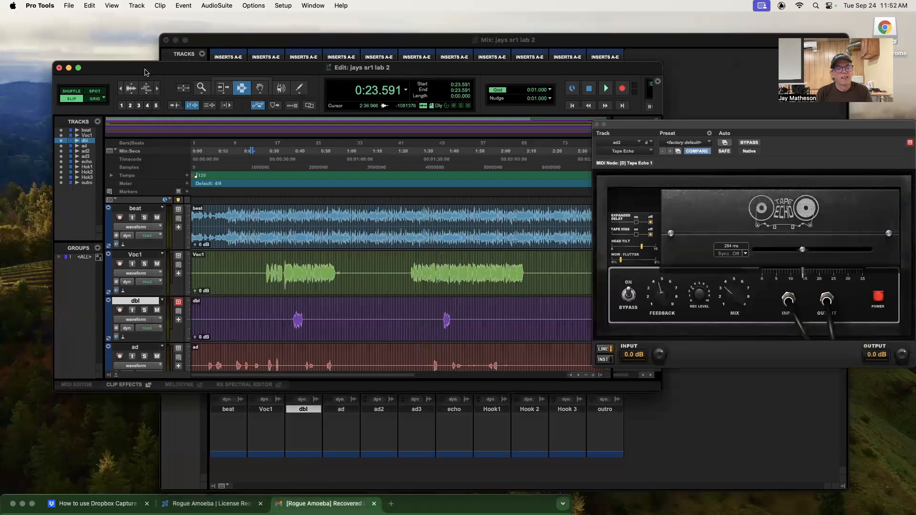
click(292, 317)
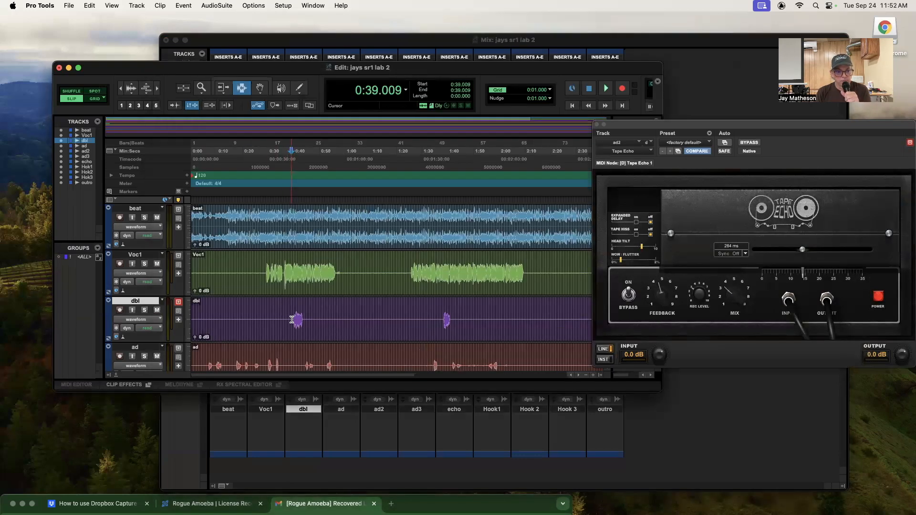
key(space)
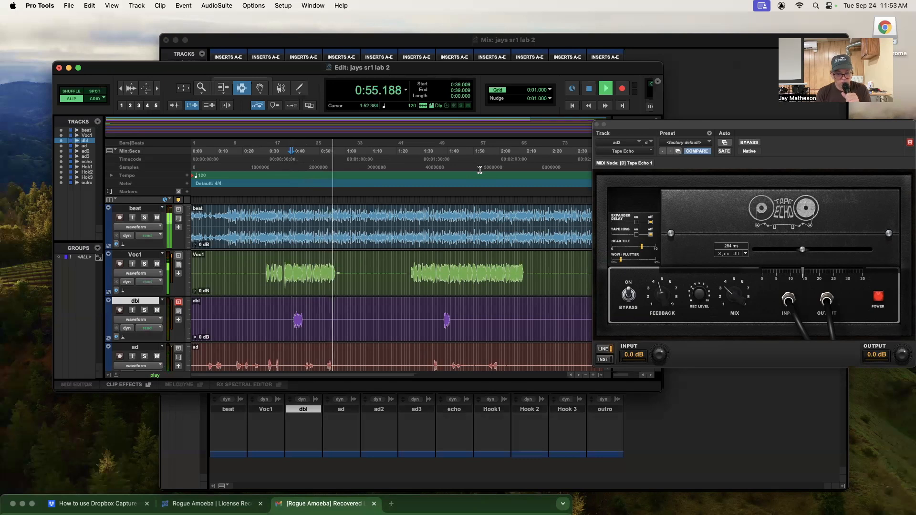
key(space)
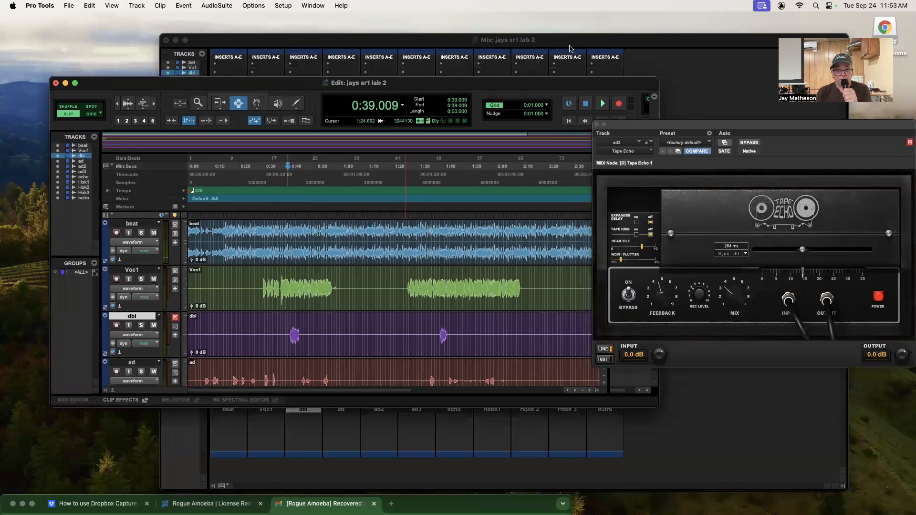
Step: Bring the Mix window forward and create one new stereo Master Fader track after outro
drag(572, 47, 470, 33)
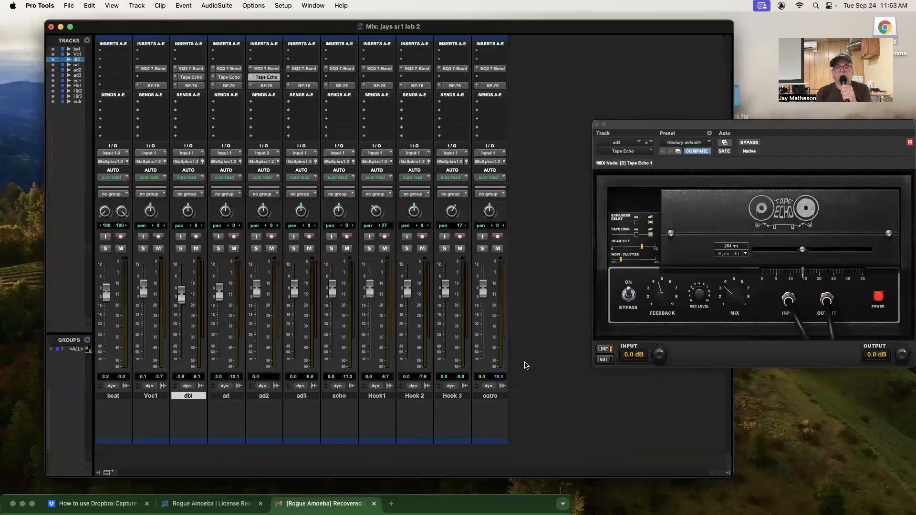
click(490, 396)
right_click(495, 400)
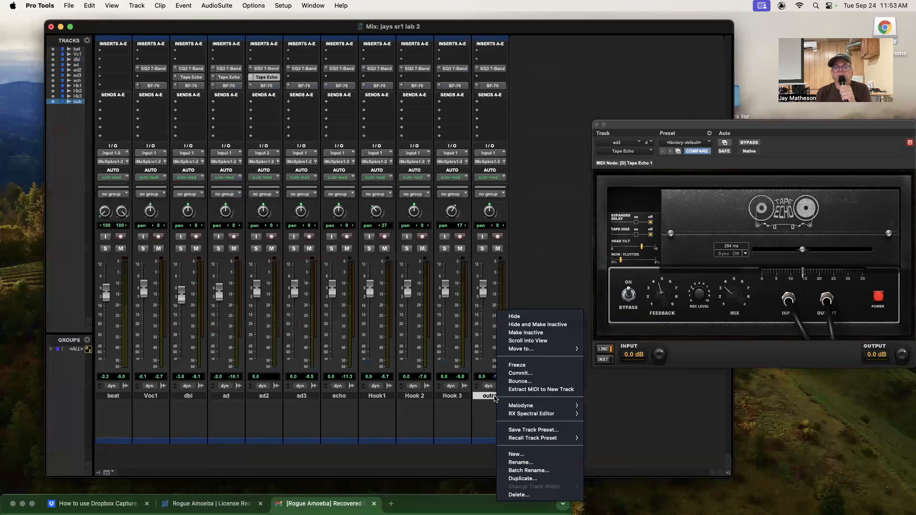
click(520, 454)
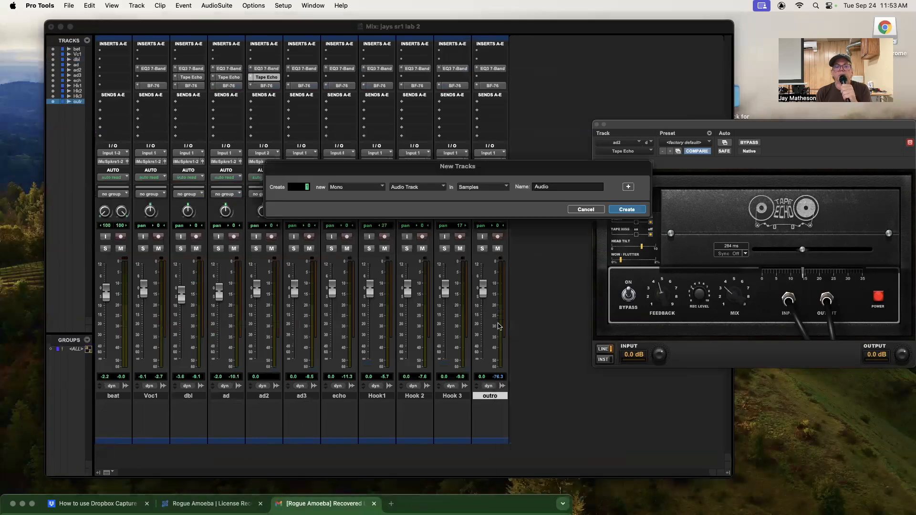
click(355, 191)
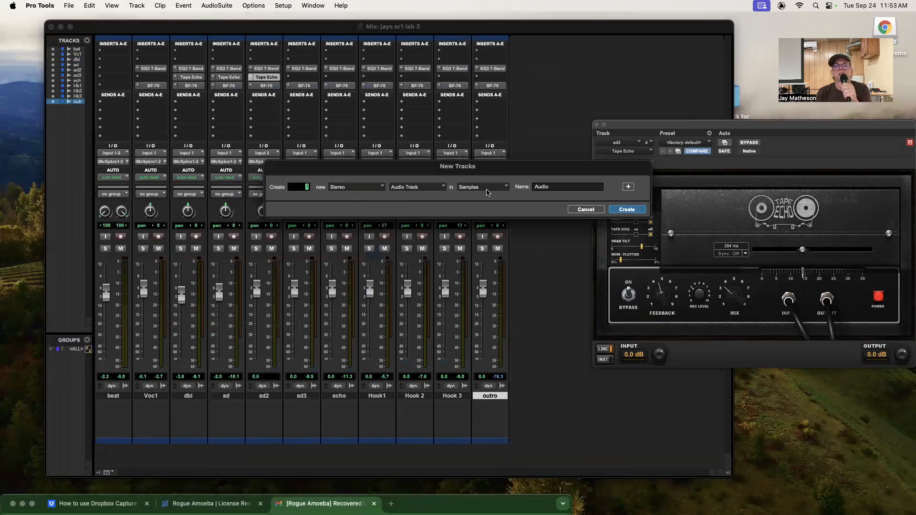
click(431, 190)
click(424, 197)
click(432, 190)
click(425, 199)
click(627, 210)
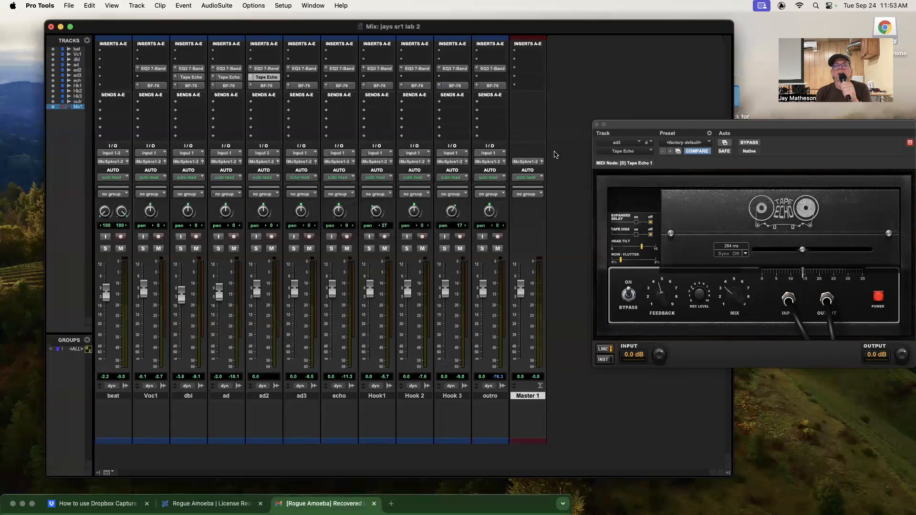
Step: Insert the stereo Maxim limiter on slot C of Master 1 with a -3.2 dB threshold and a -0.3 dB ceiling
click(523, 72)
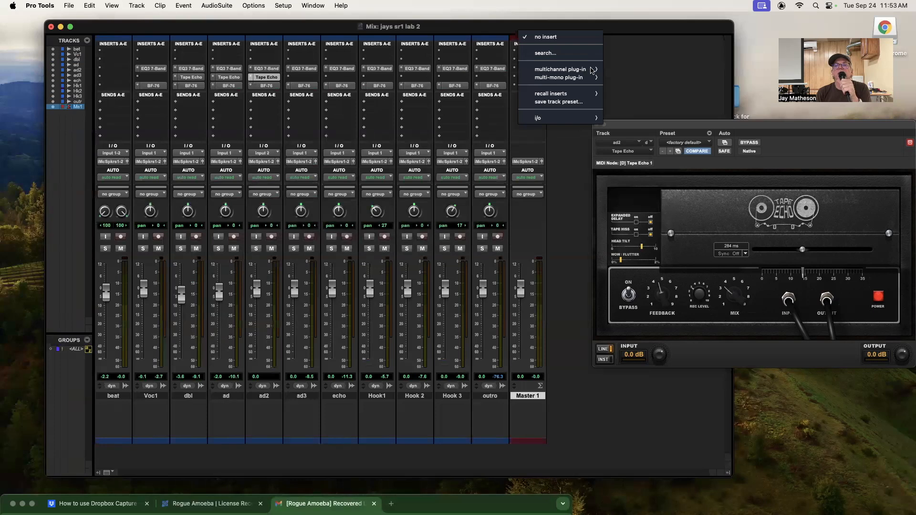
mouse_move(592, 70)
mouse_move(628, 80)
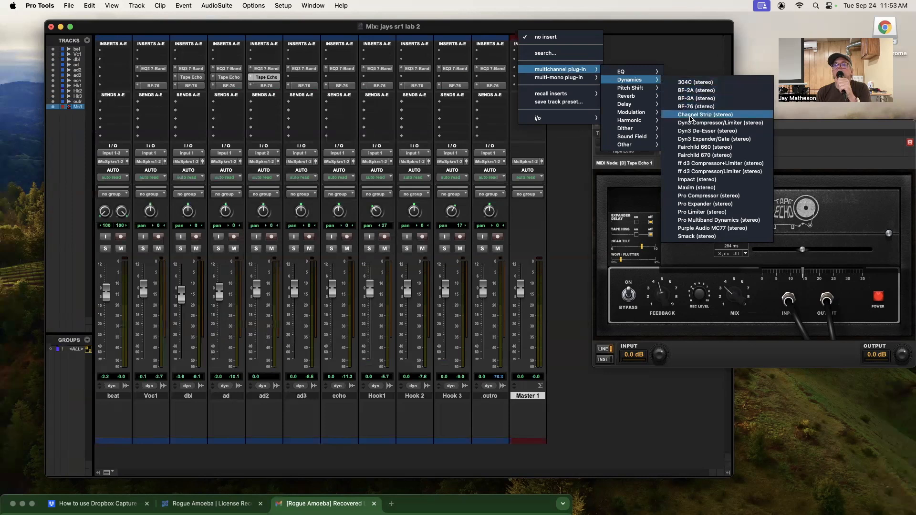
click(690, 188)
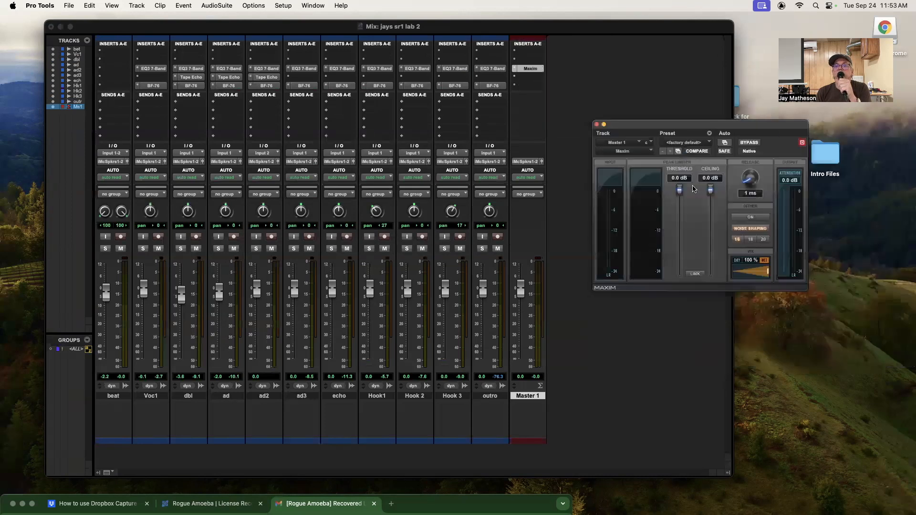
drag(712, 197, 678, 200)
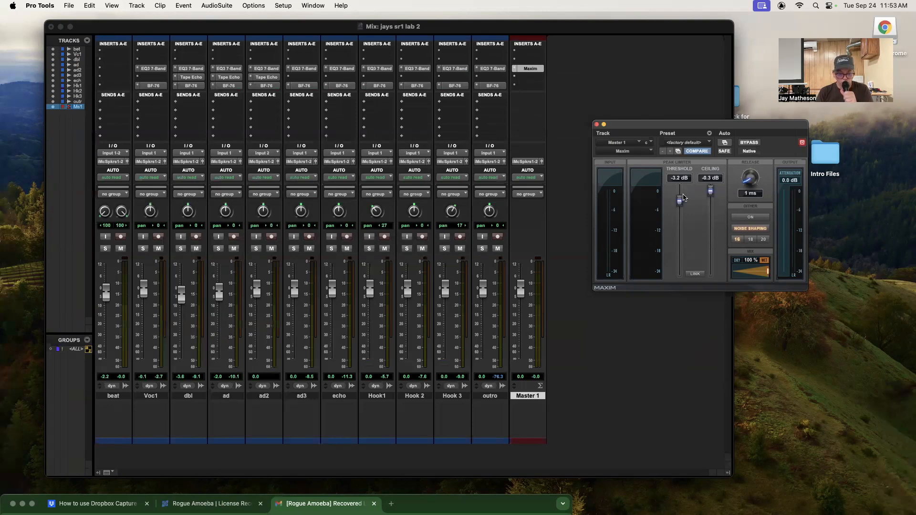
Step: Play the mix while lowering the Voc1 fader to -0.9 dB, and stop playback
key(space)
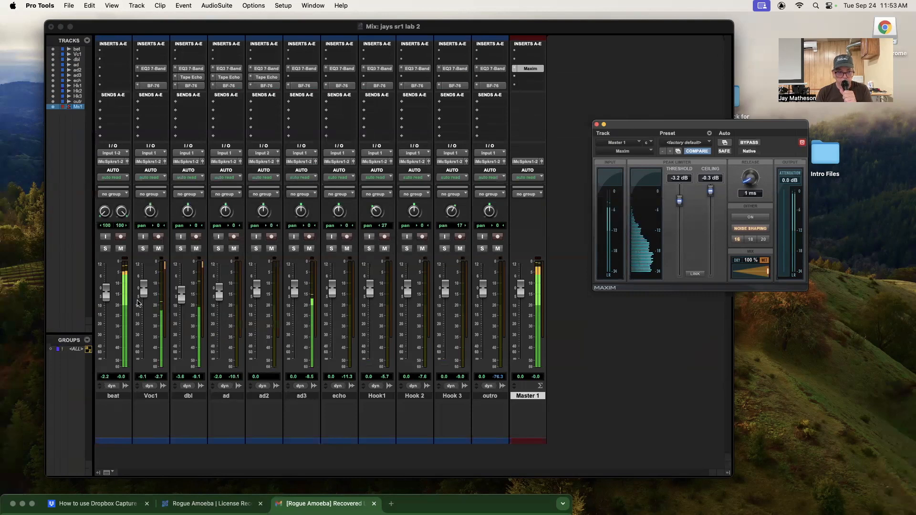
click(106, 299)
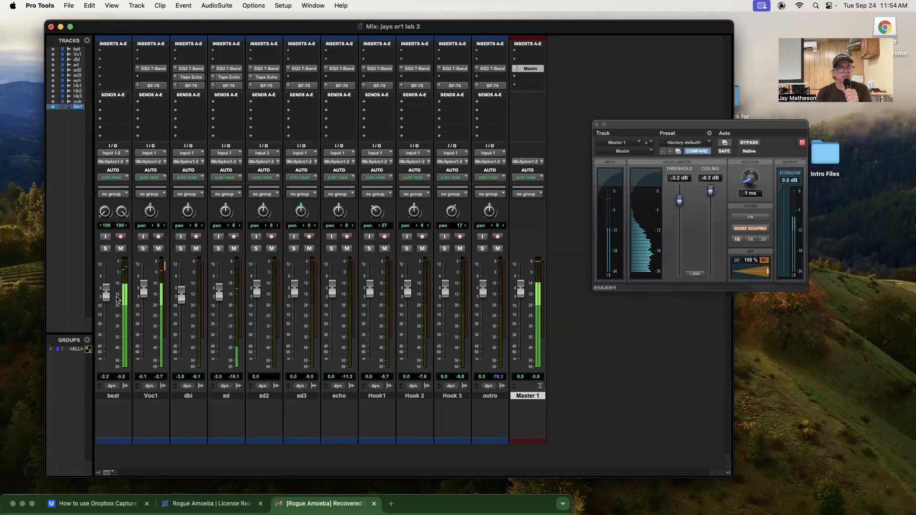
drag(145, 298, 143, 299)
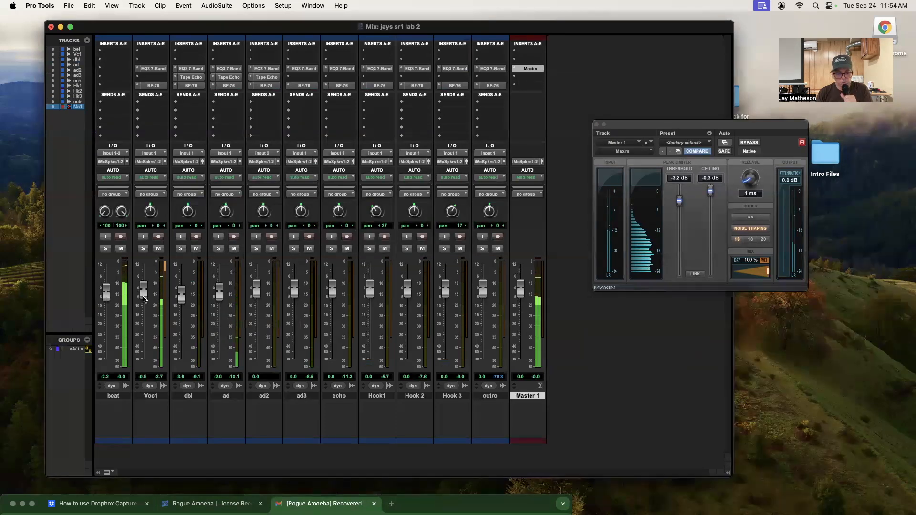
key(space)
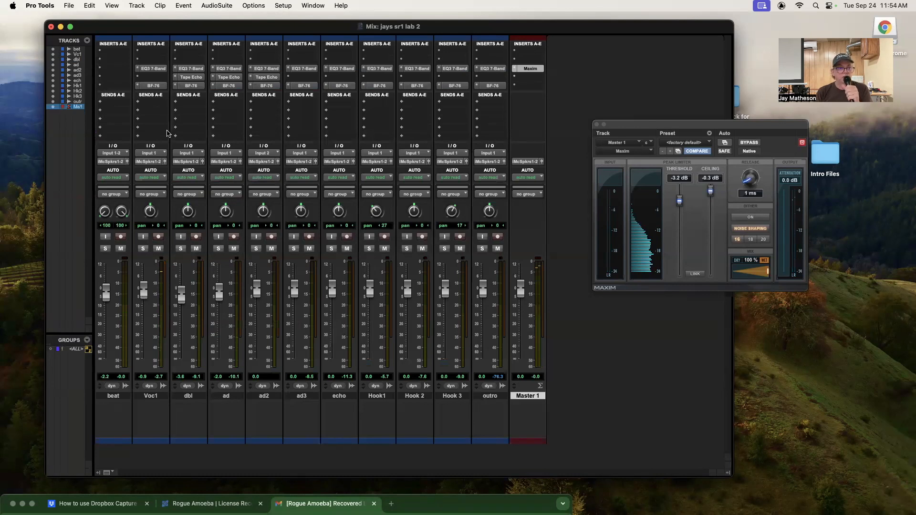
Step: Bring the Edit window forward and fade out all audio tracks from about 2:55 to the end of the clips
drag(135, 30, 133, 35)
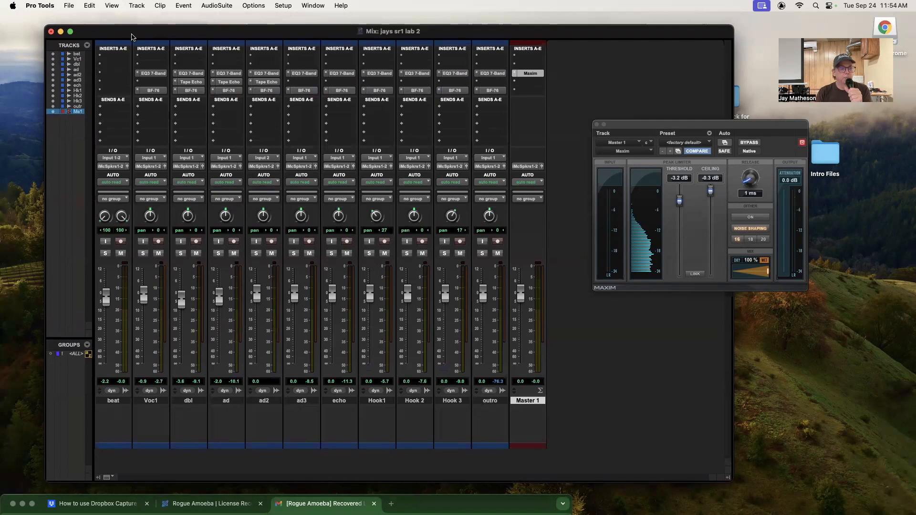
drag(187, 35, 283, 163)
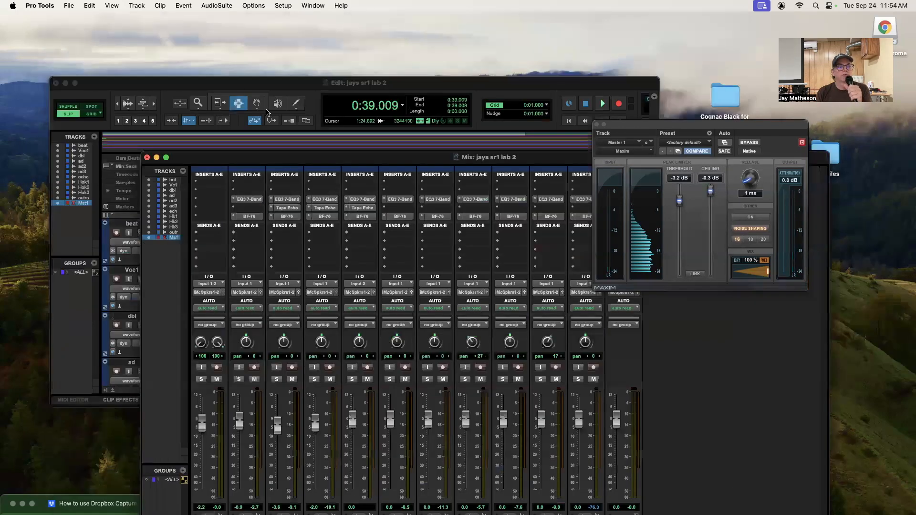
drag(239, 84, 204, 64)
click(461, 237)
key(r)
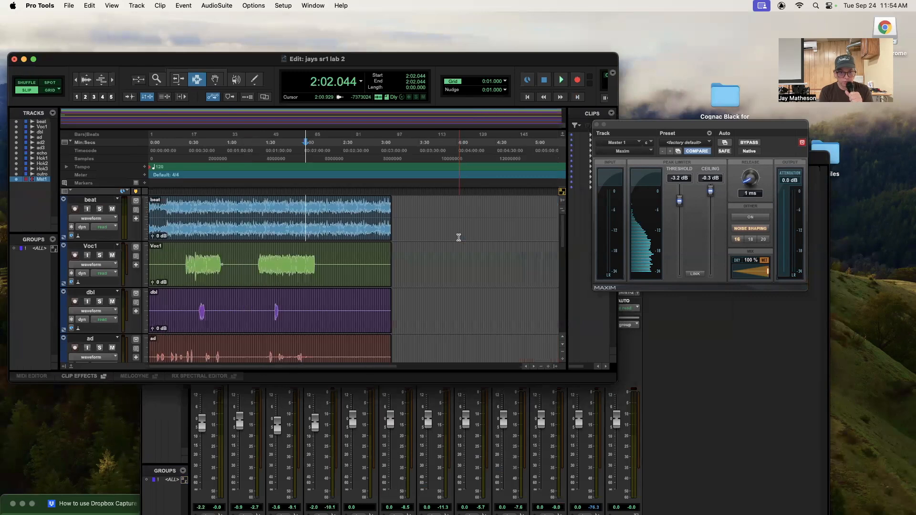
drag(372, 205, 401, 266)
key(ctrl+super+f)
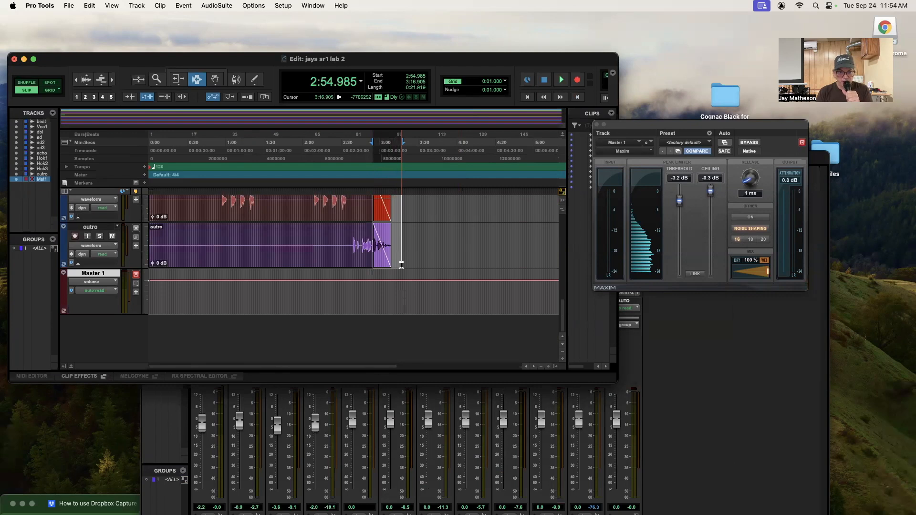
Step: Play the ending from about 2:54 to listen to the fade-out, and stop playback
click(372, 256)
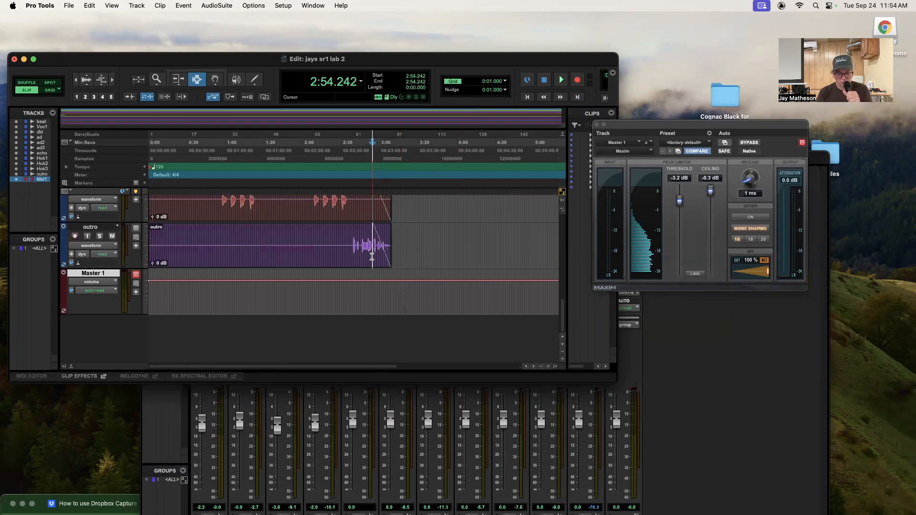
key(space)
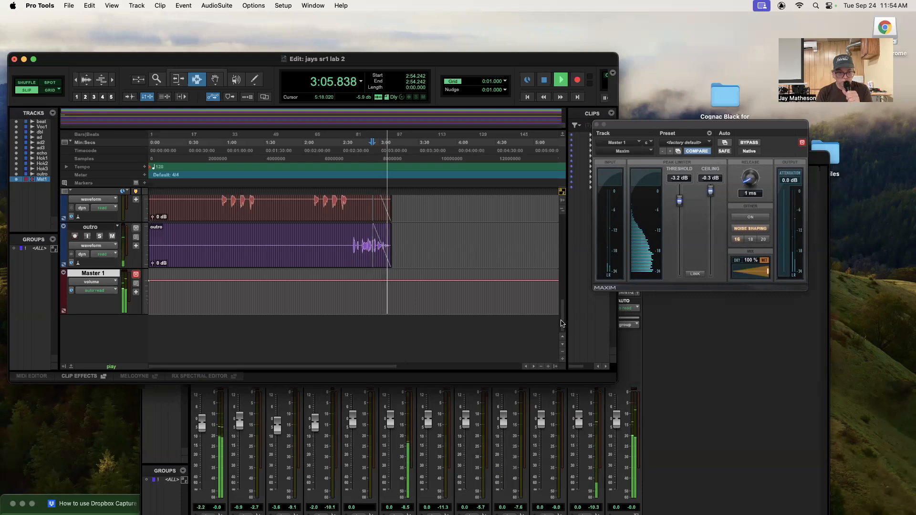
key(space)
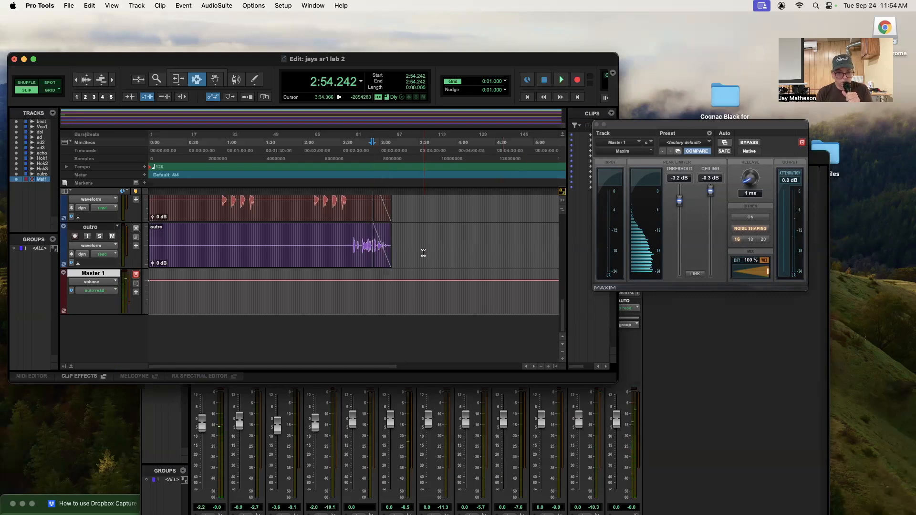
Step: Select the song from 0:00 to about 3:10.6 and bounce it offline as a 16-bit, 44.1 kHz interleaved WAV plus MP3 into Bounced Files
drag(393, 248, 88, 79)
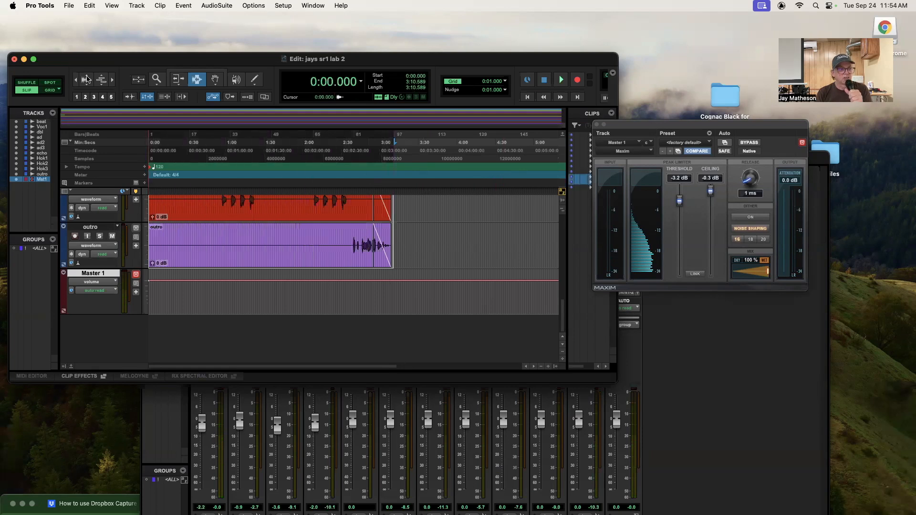
click(67, 5)
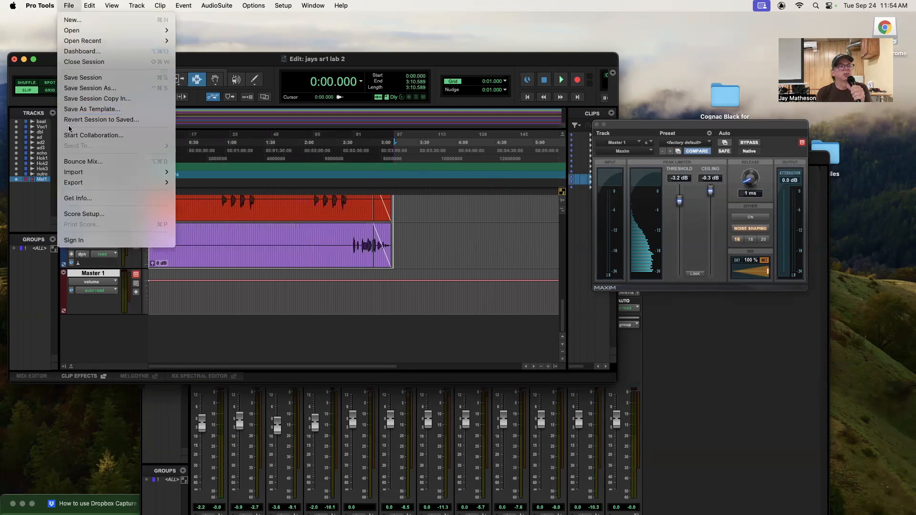
click(68, 162)
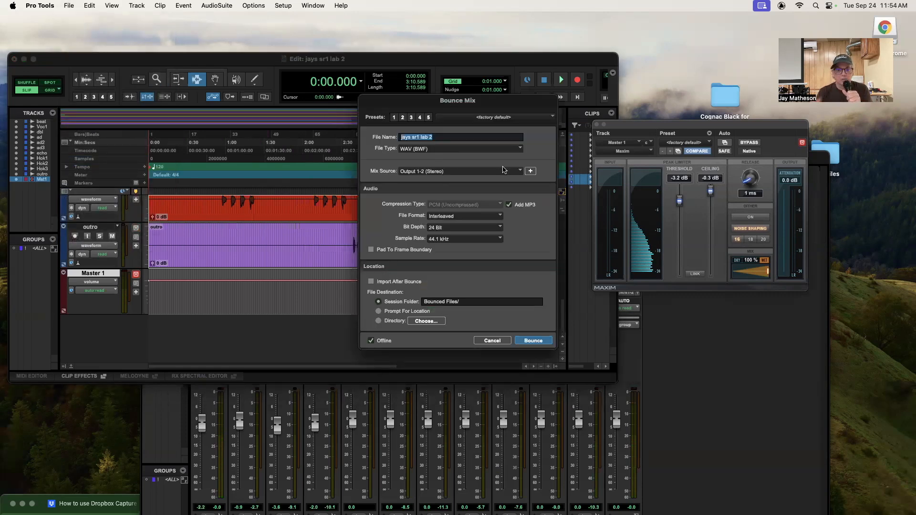
click(461, 231)
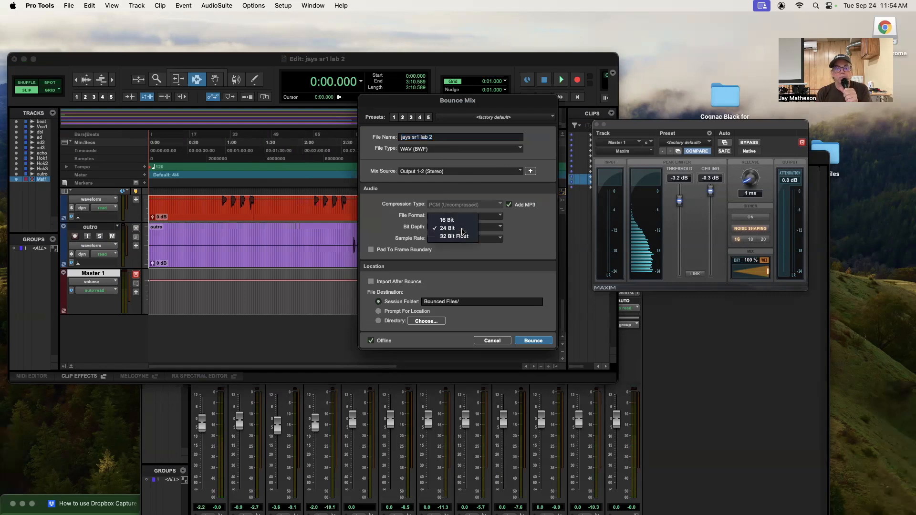
click(429, 217)
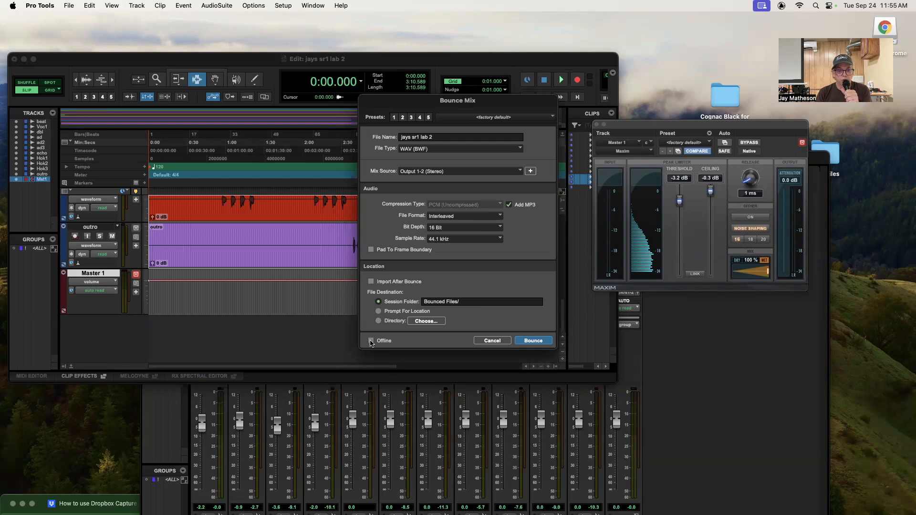
click(371, 341)
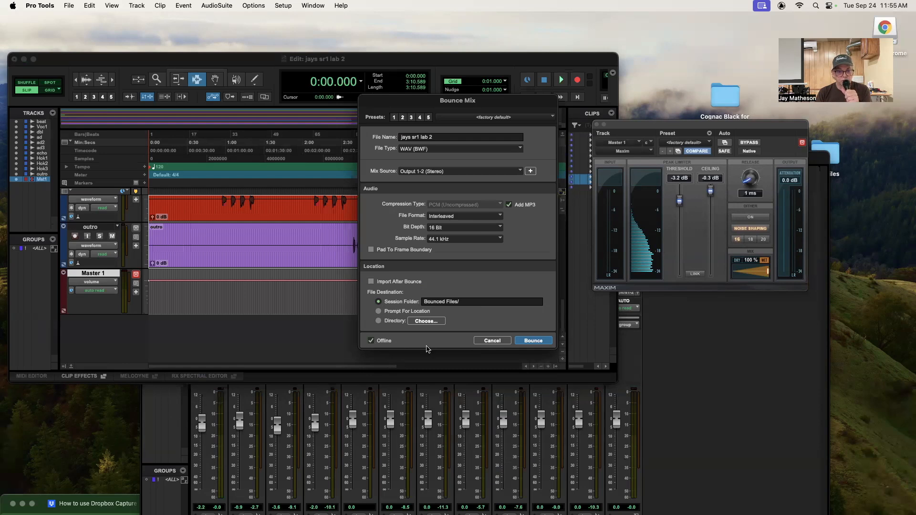
click(536, 340)
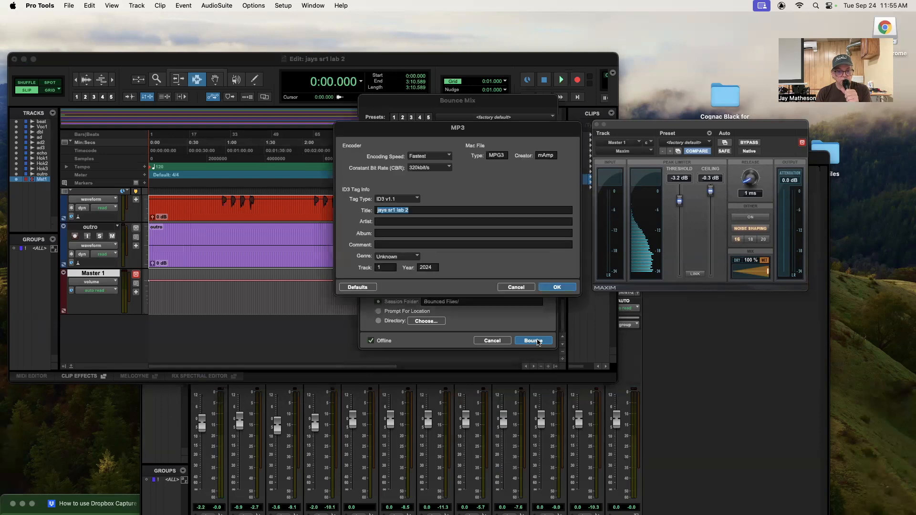
click(558, 288)
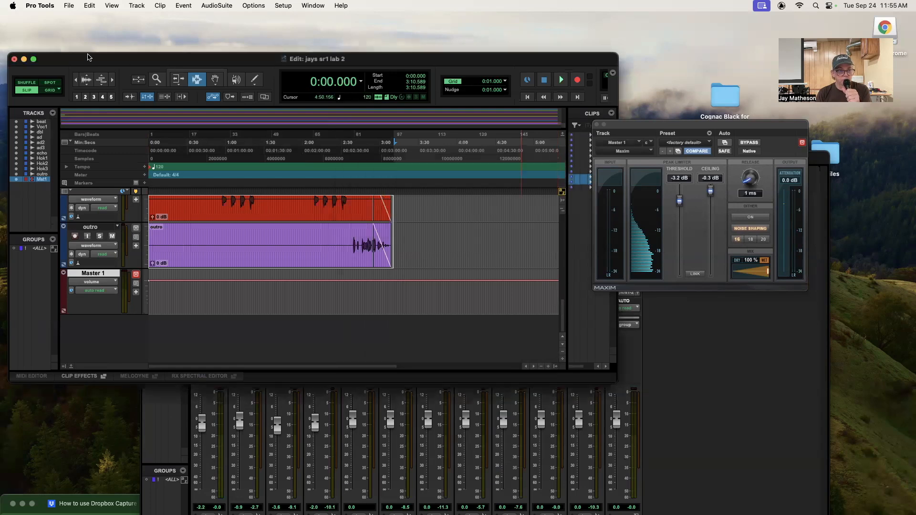
Step: Close the lab 2 session, saving its changes
click(70, 5)
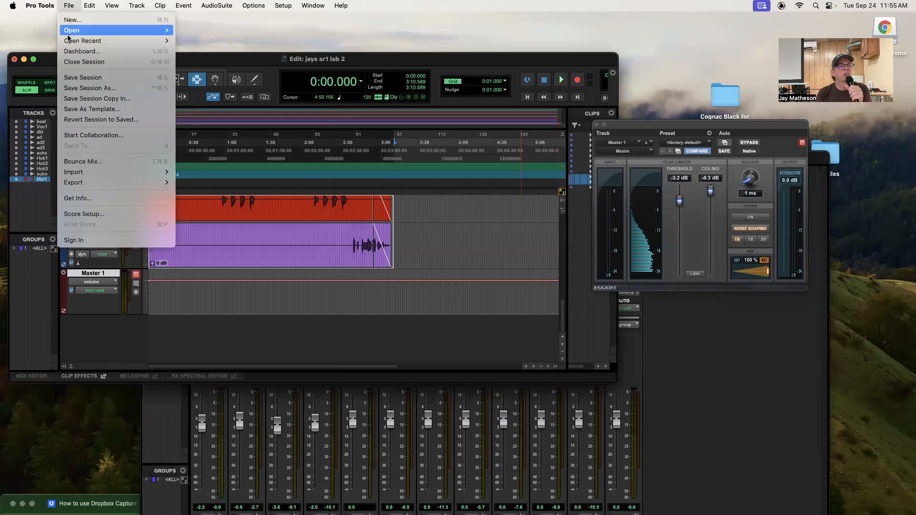
click(117, 62)
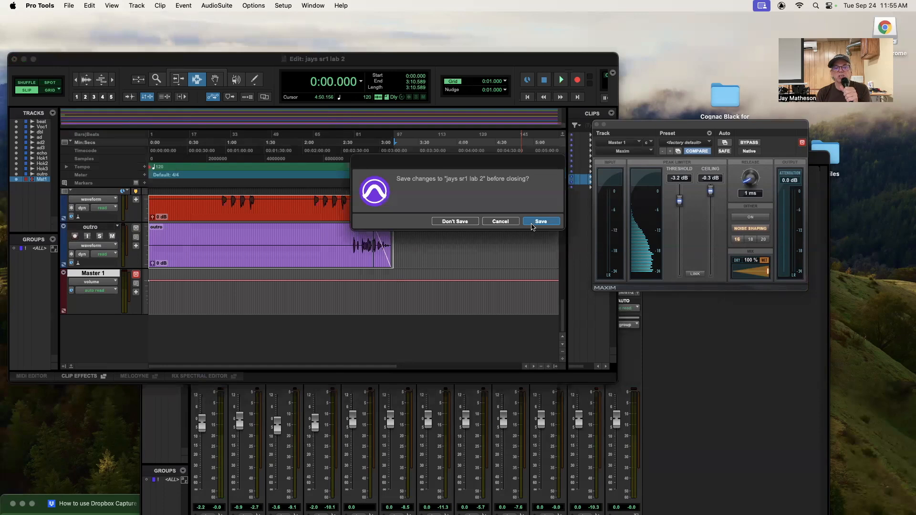
click(538, 223)
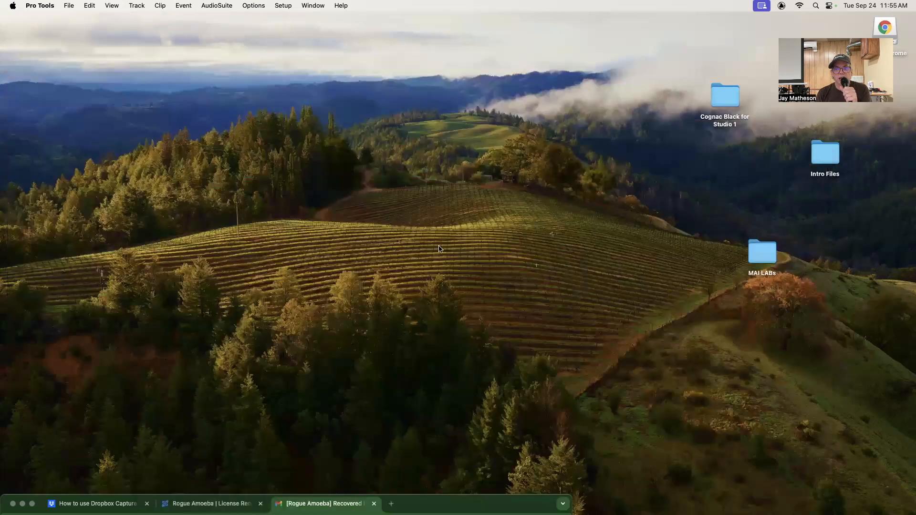
Step: Switch to Finder and open the Bounced Files folder of the lab 2 session inside MAI LABs
double_click(762, 262)
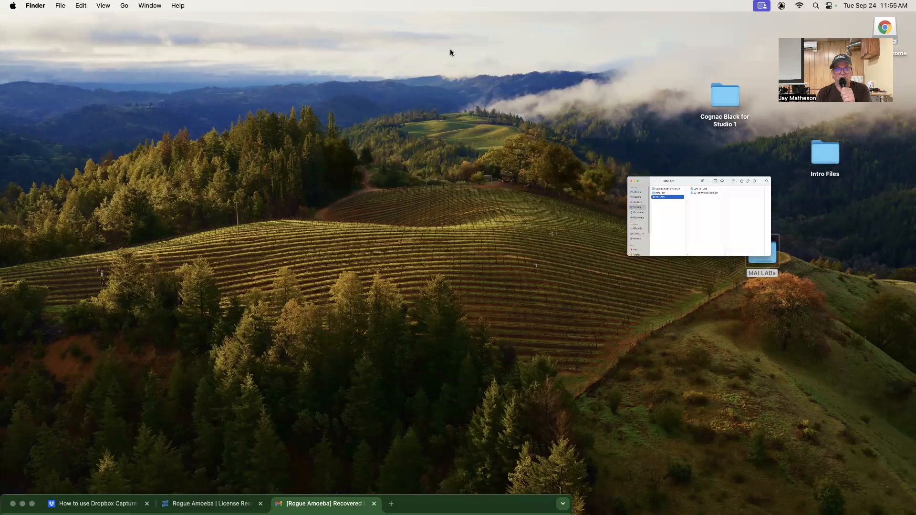
double_click(550, 56)
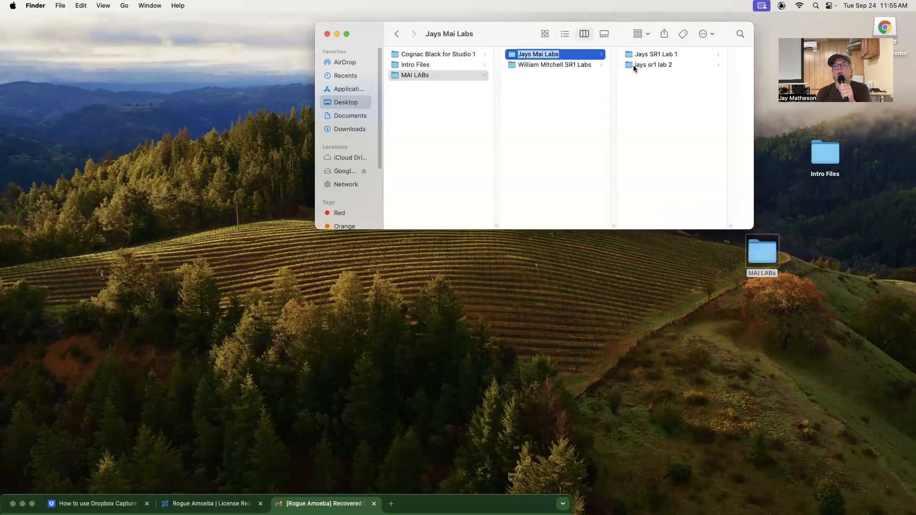
click(630, 66)
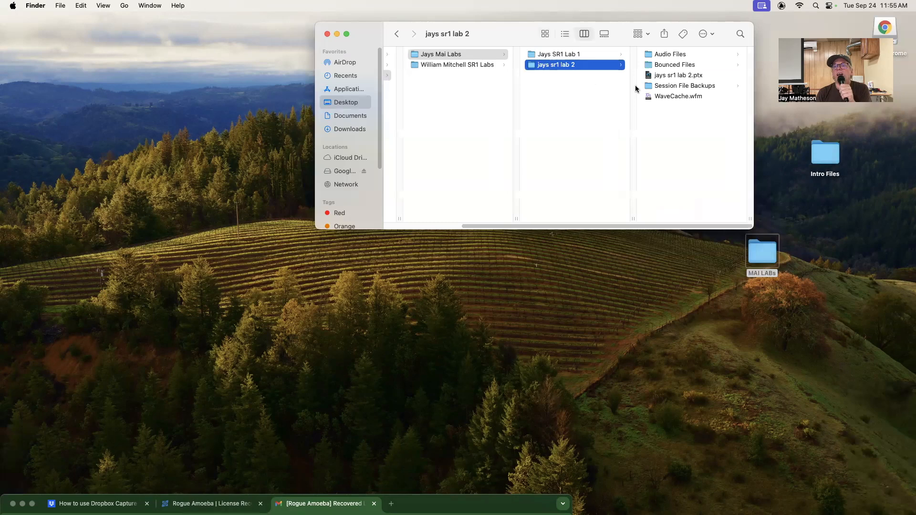
click(669, 66)
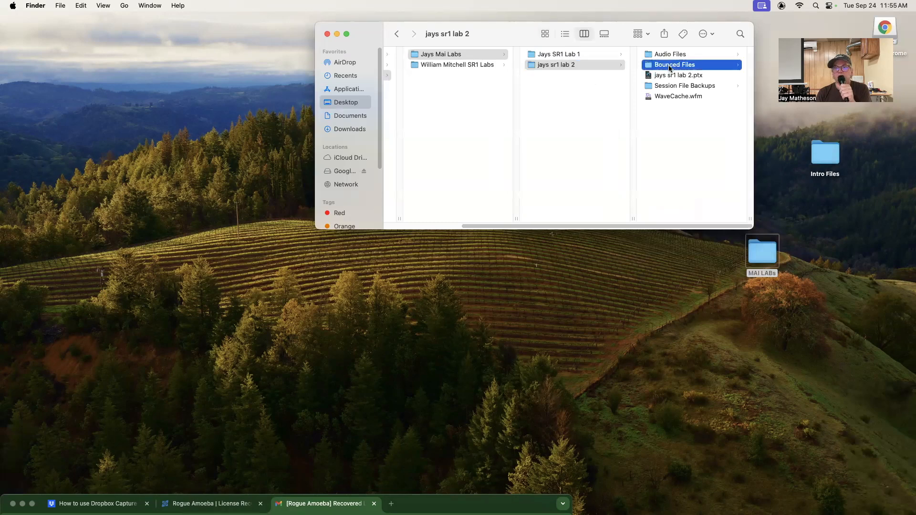